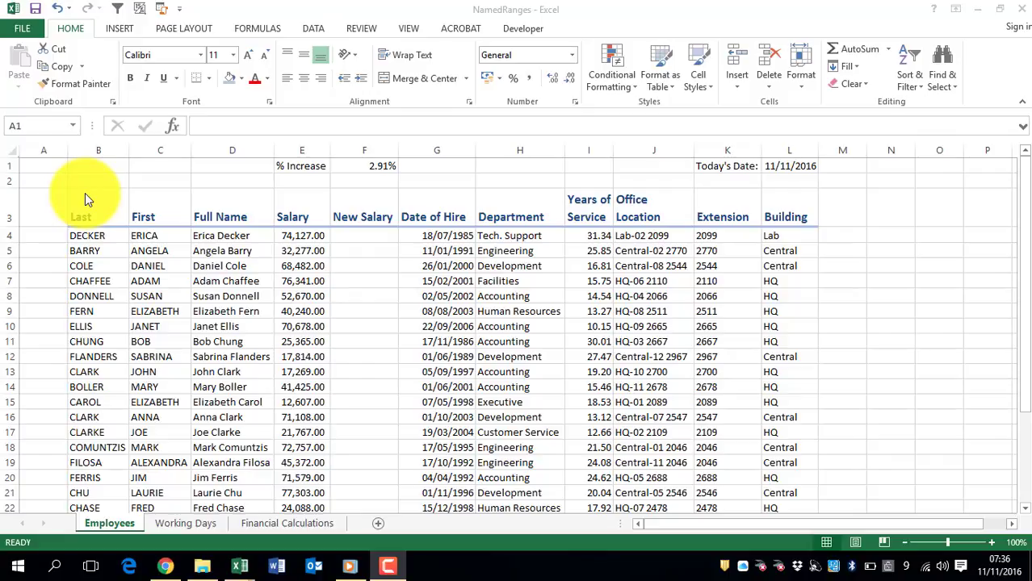
- Name the 2.91% increase cell F1 Percent_Increase in the Name Box
left_click(91, 216)
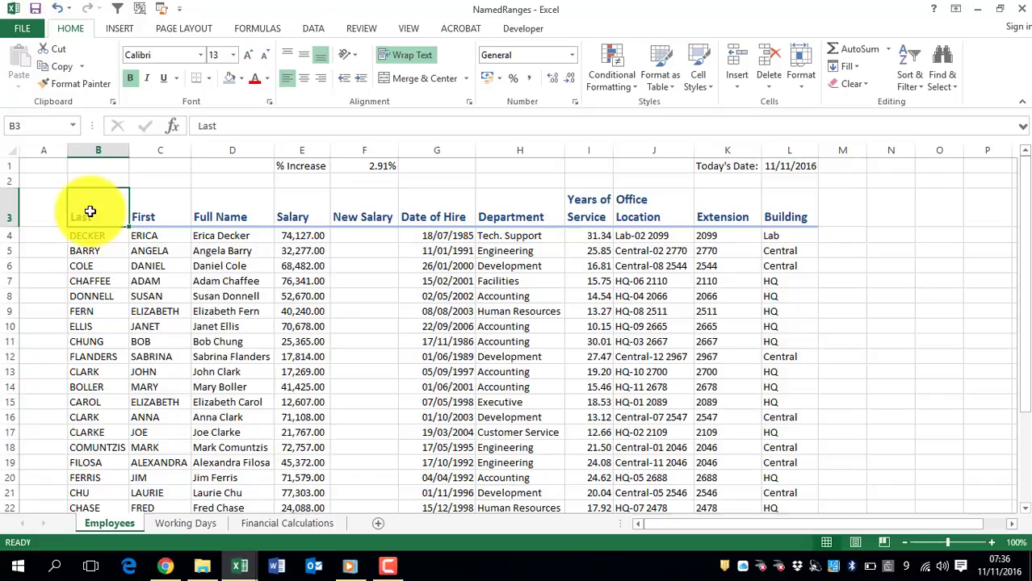
left_click(362, 235)
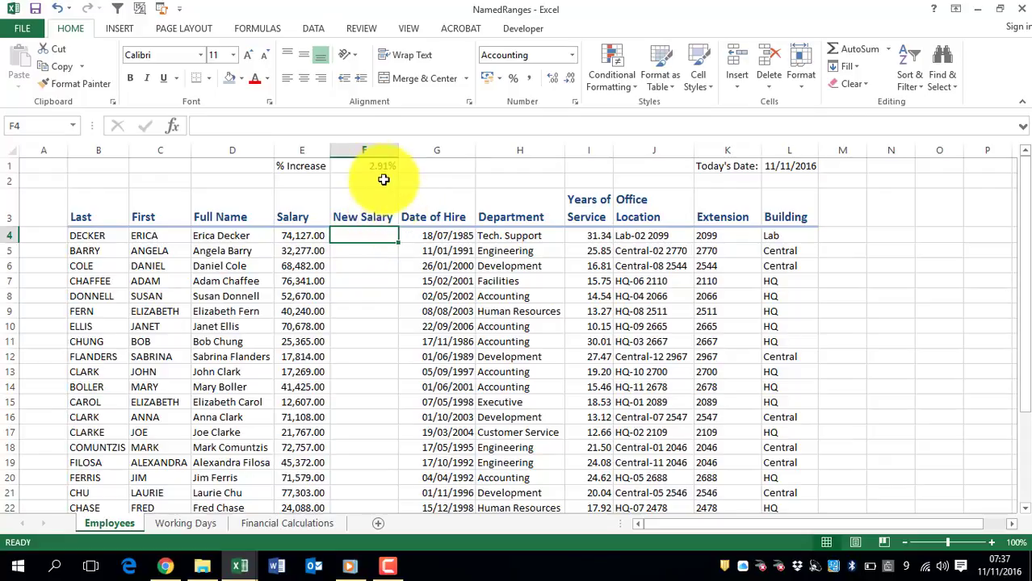
left_click(361, 165)
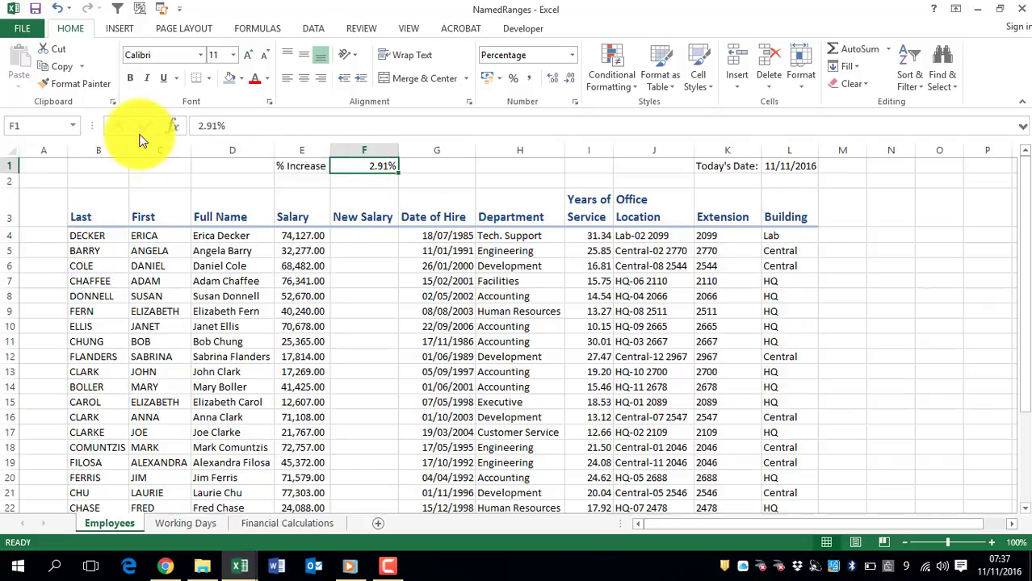
left_click(73, 126)
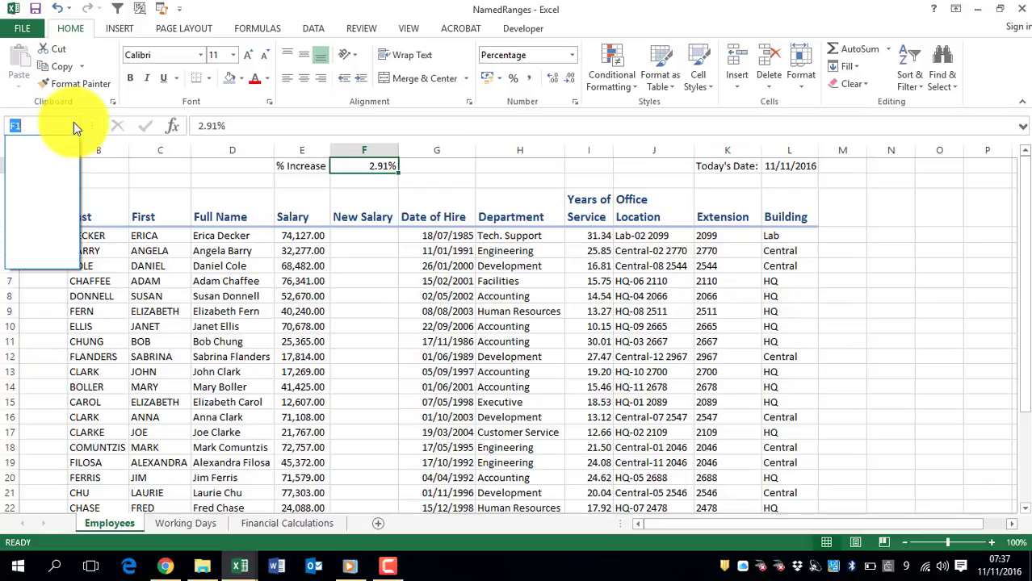
key("Escape")
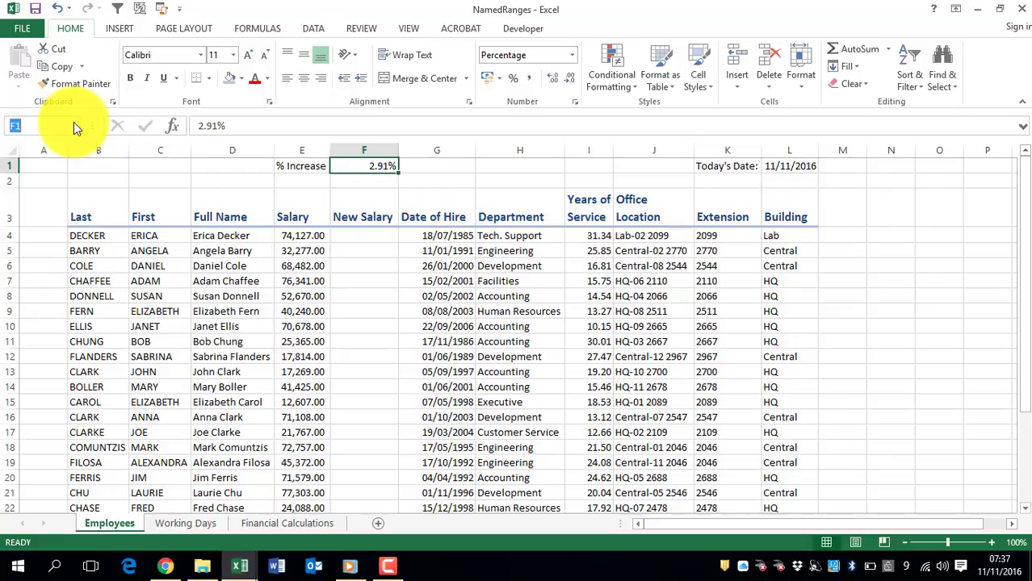
type("Per")
type("cen")
type("crease")
key("Return")
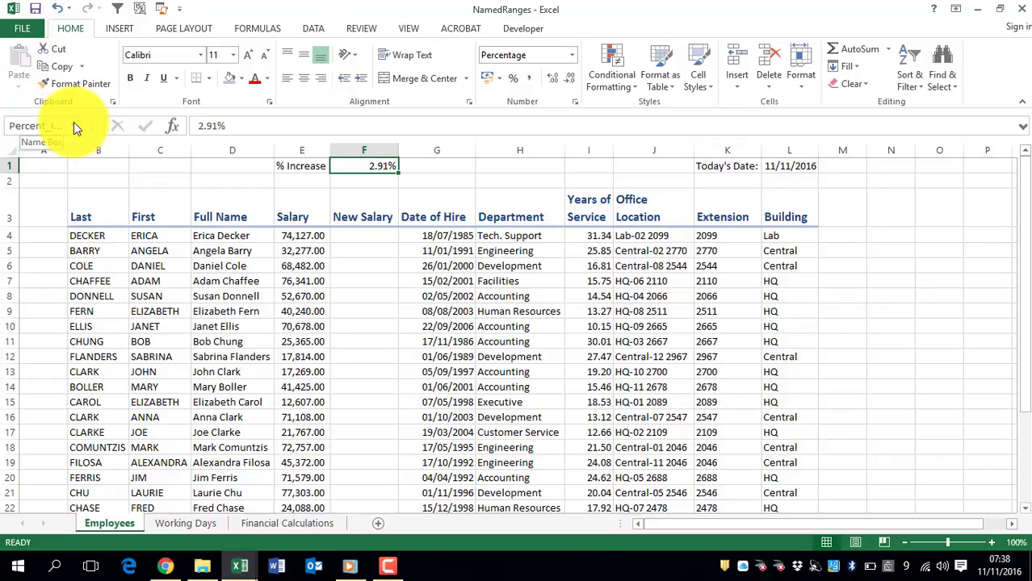
left_click(73, 126)
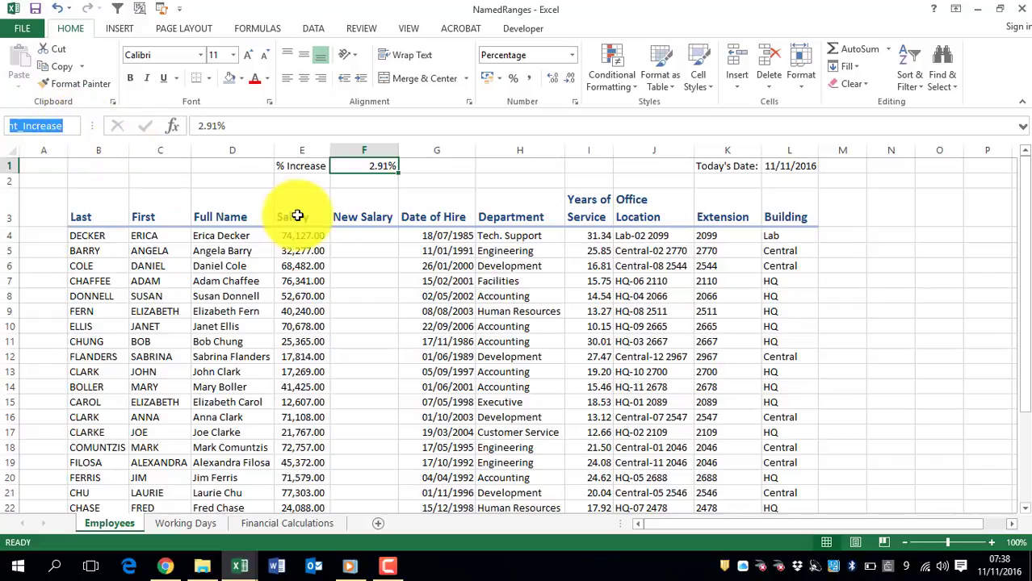
- Enter the formula =E4*Percent_Increase+E4 in F4
key("Return")
left_click(362, 235)
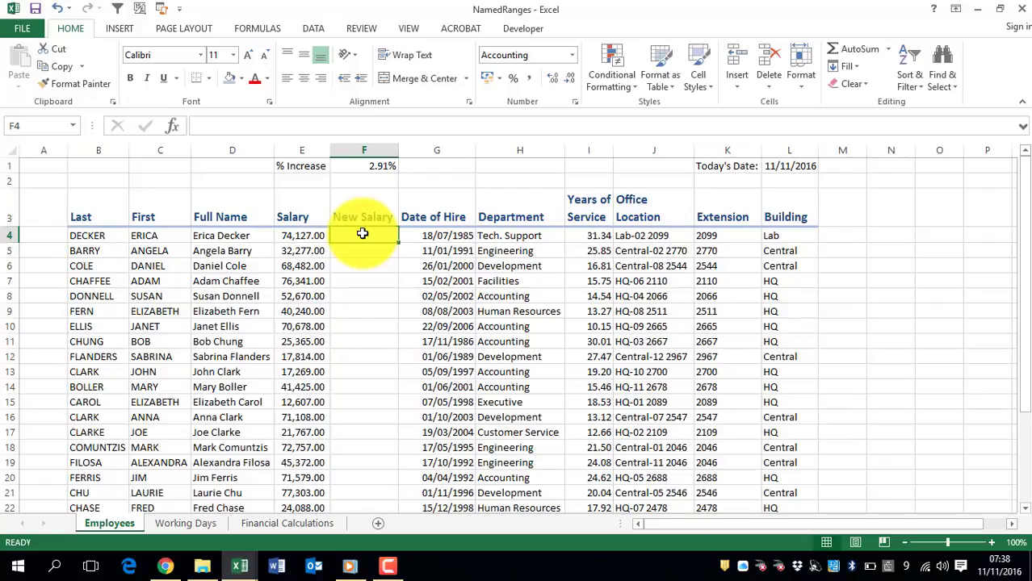
type("=")
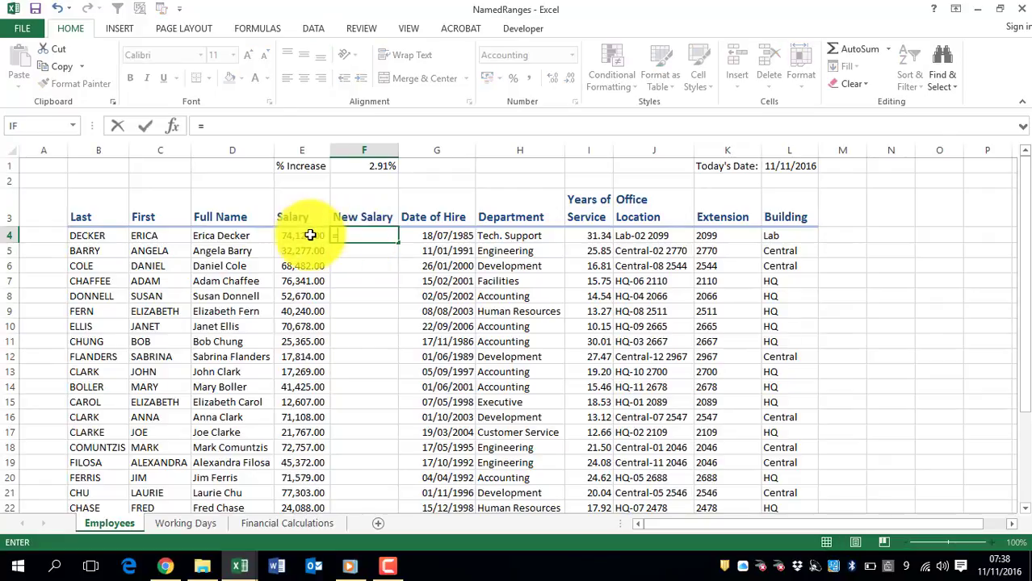
left_click(307, 235)
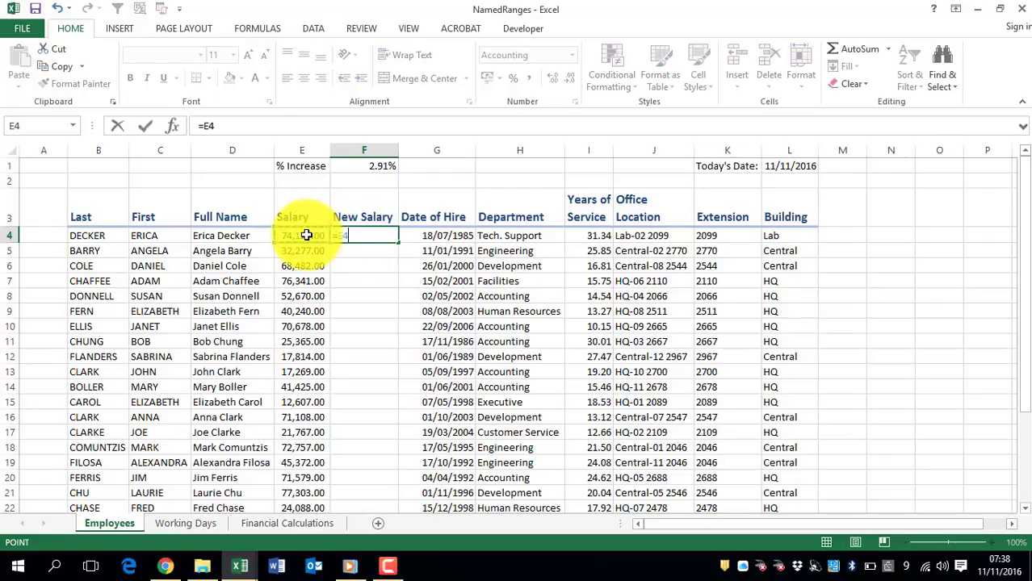
type("*")
left_click(77, 125)
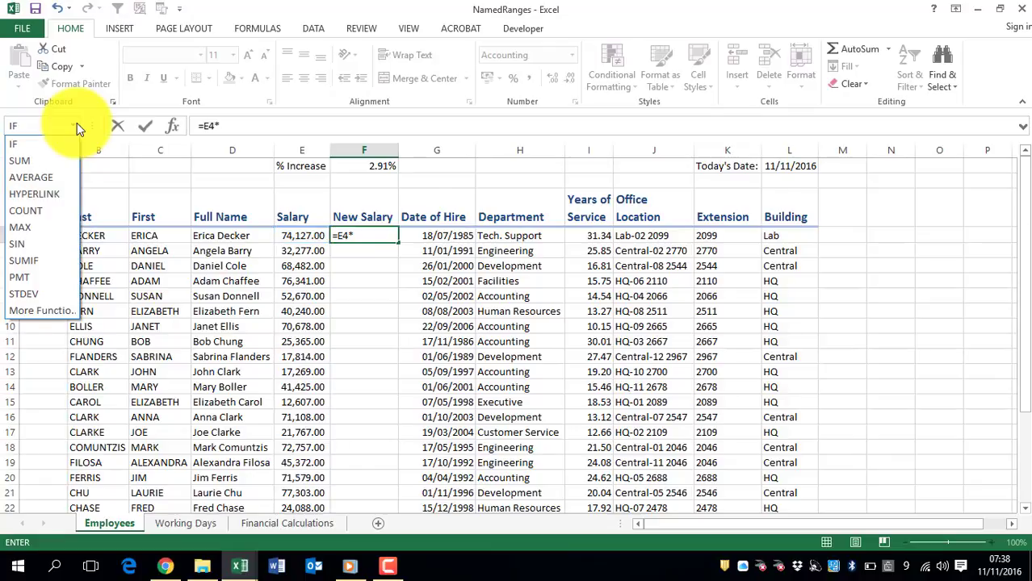
left_click(77, 125)
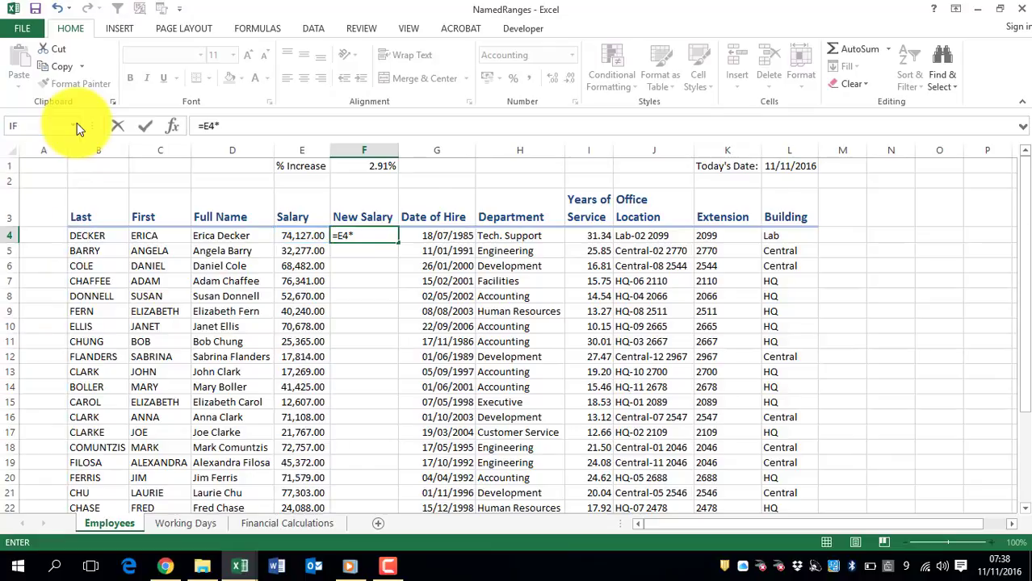
left_click(369, 234)
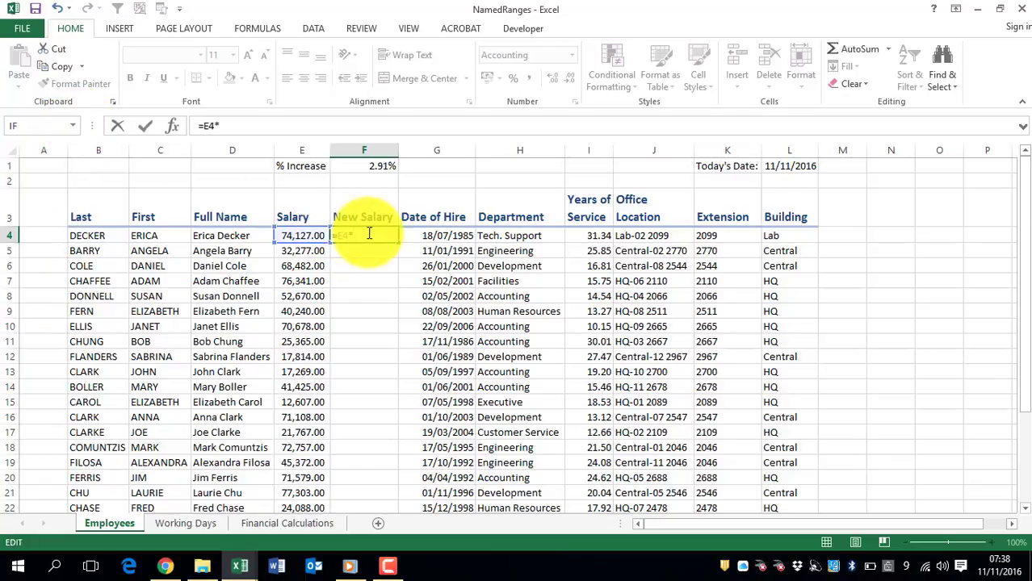
type("pe")
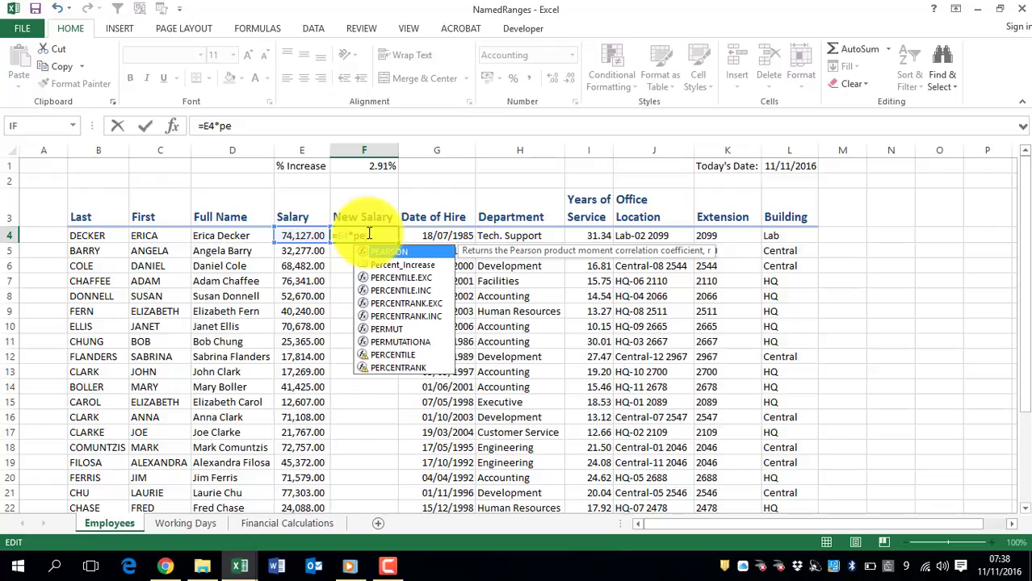
double_click(428, 266)
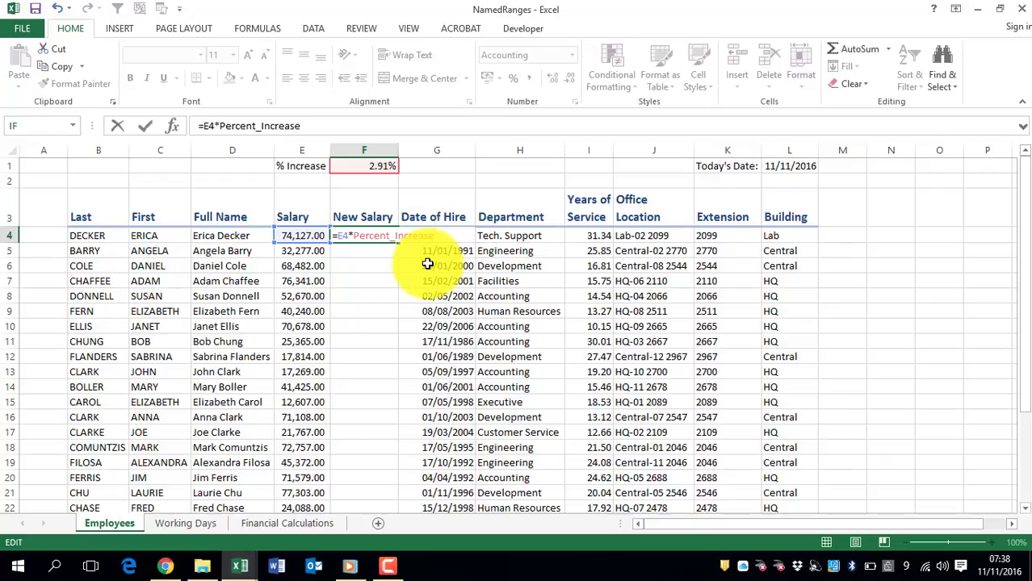
type("+")
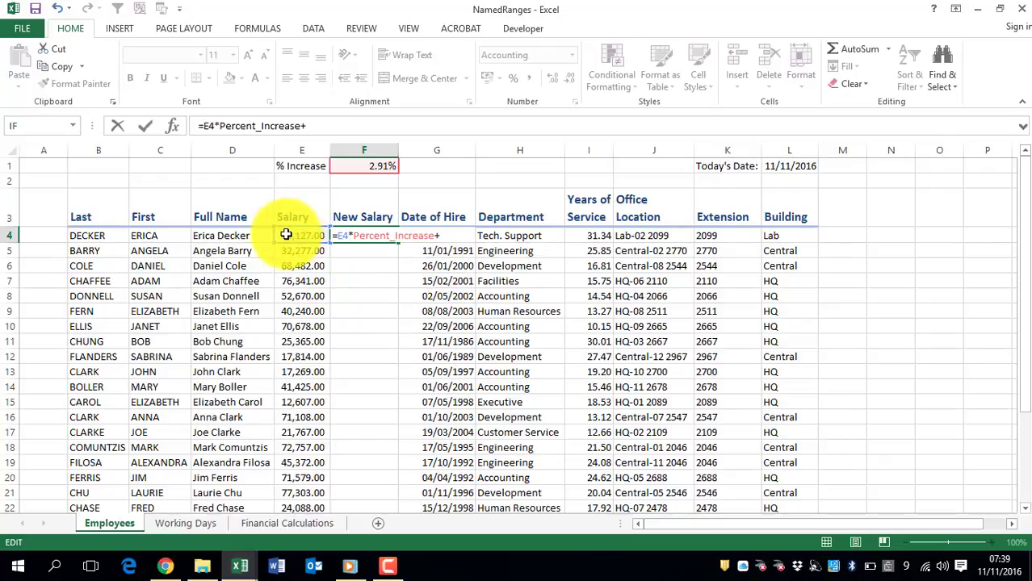
left_click(287, 235)
key("Return")
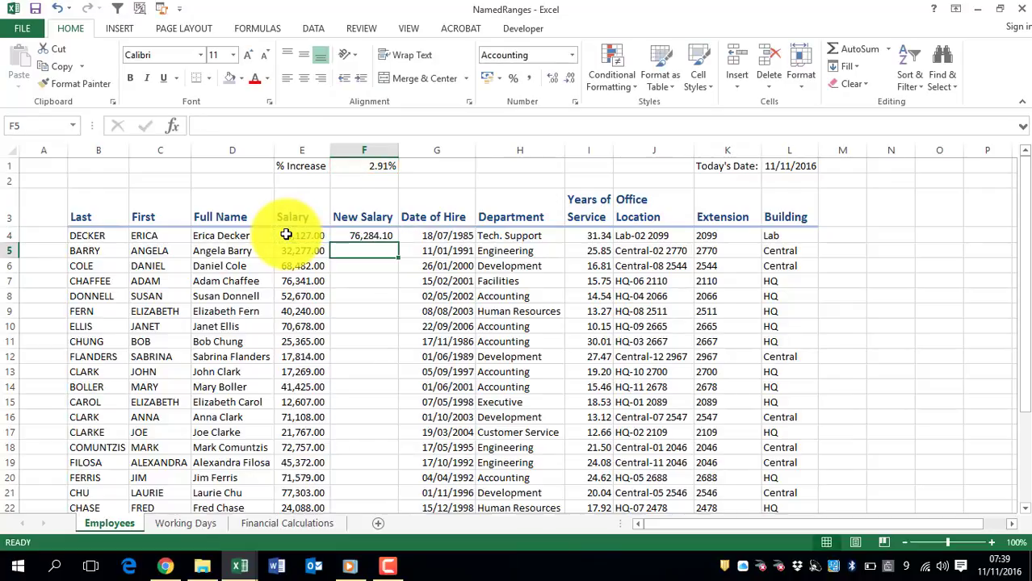
- Fill the F4 formula down the New Salary column, starting at 76,284.10
left_click(371, 235)
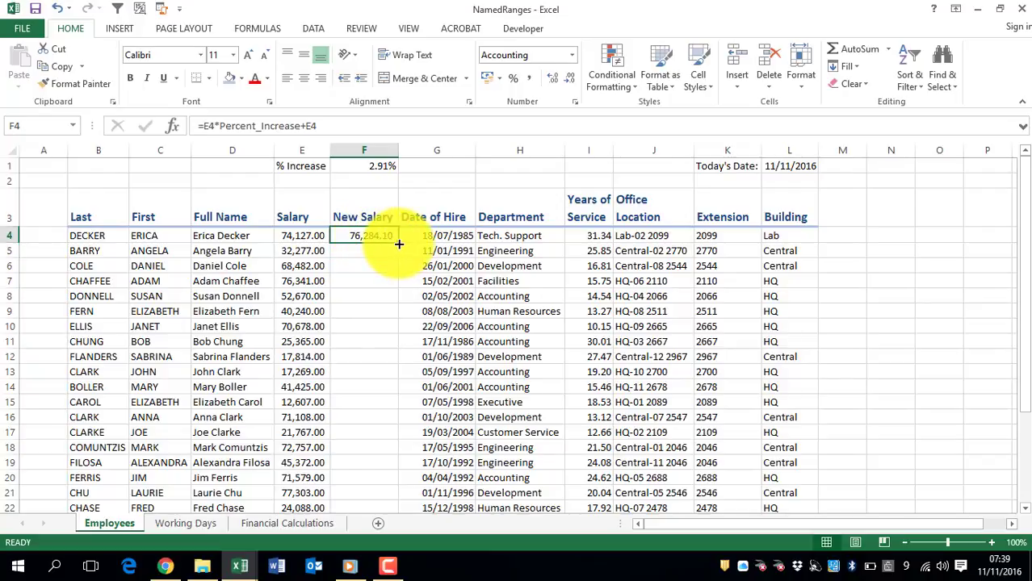
double_click(399, 244)
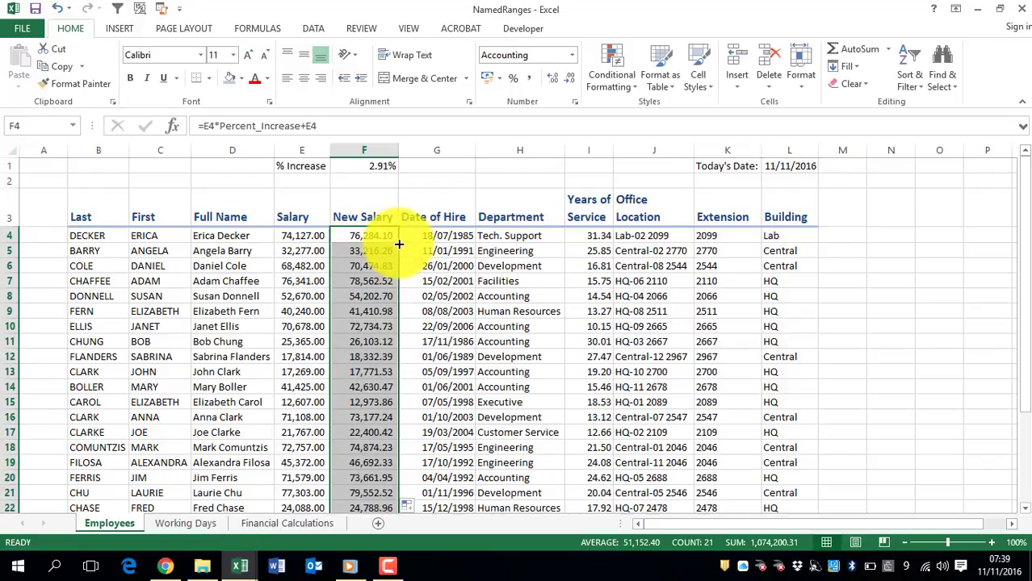
left_click(368, 237)
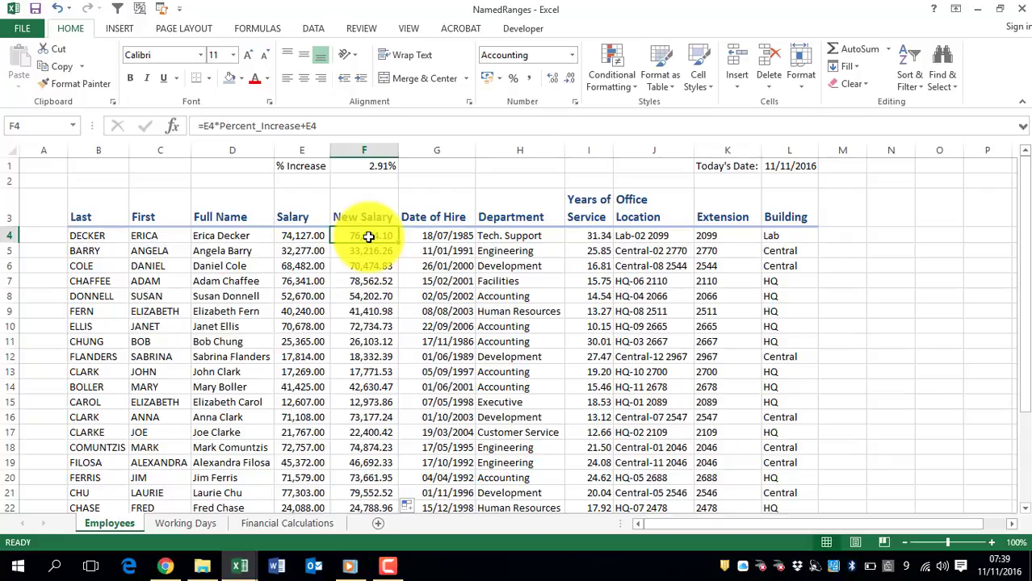
- Create range names for B3:L22 from its top-row headings, with Left column unticked
mouse_move(80, 216)
left_mouse_down()
mouse_move(440, 268)
mouse_move(772, 470)
left_mouse_up()
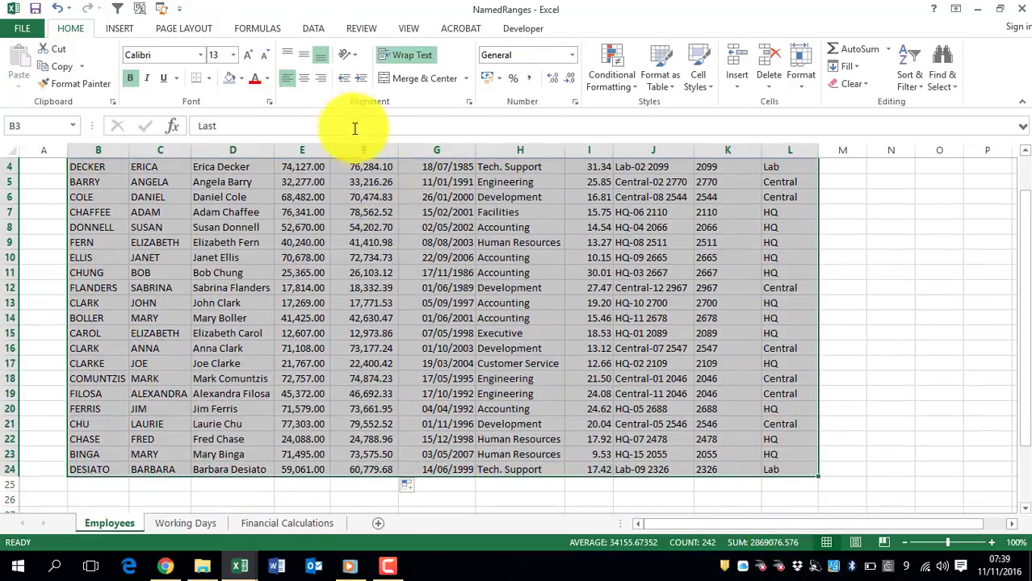
left_click(269, 31)
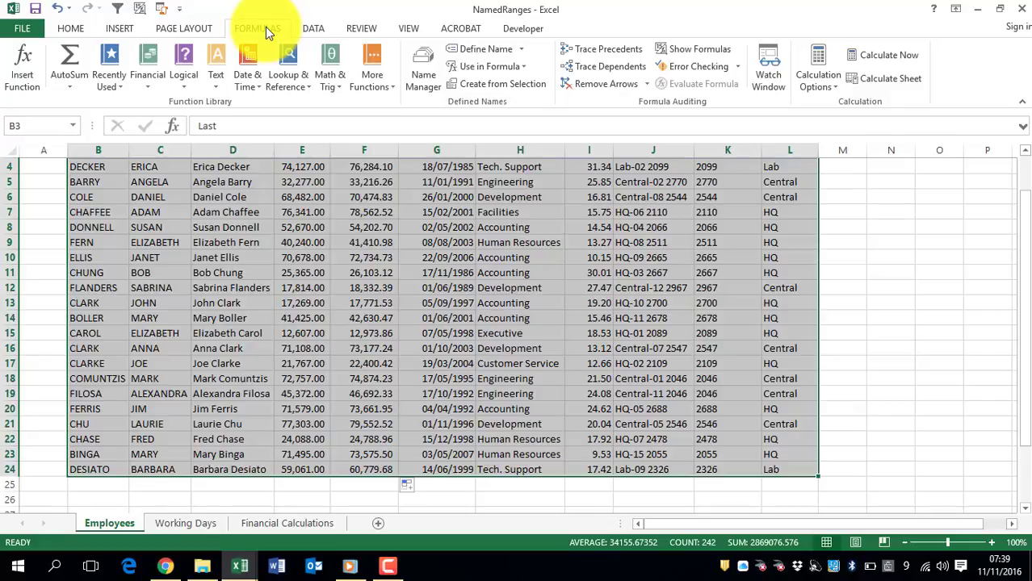
left_click(538, 80)
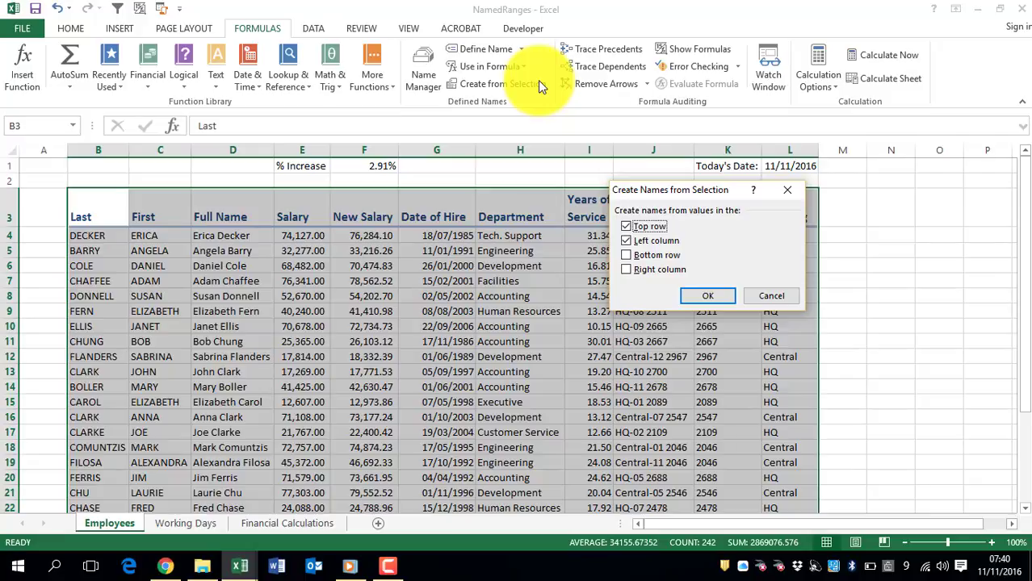
left_click(627, 239)
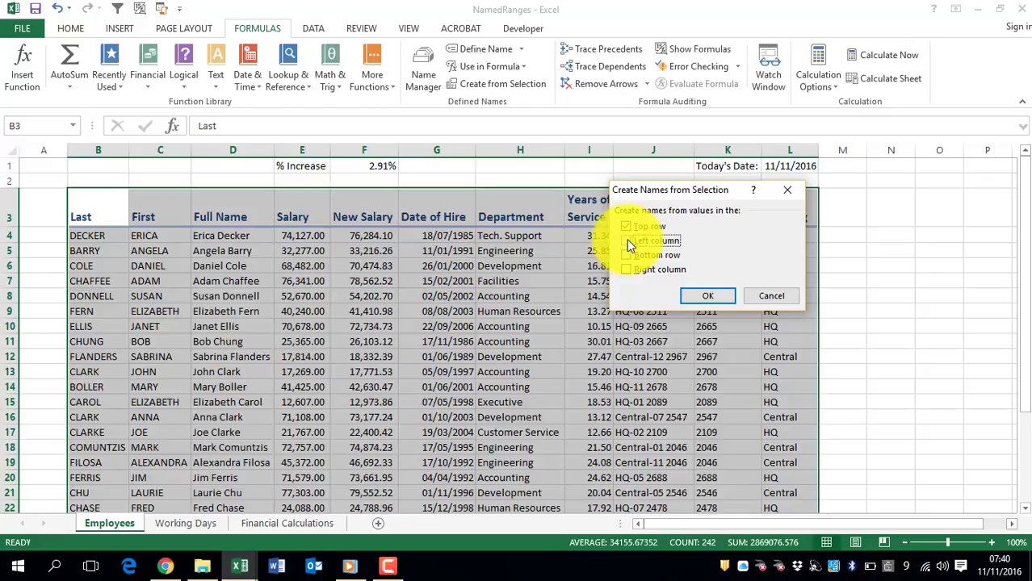
left_click(707, 296)
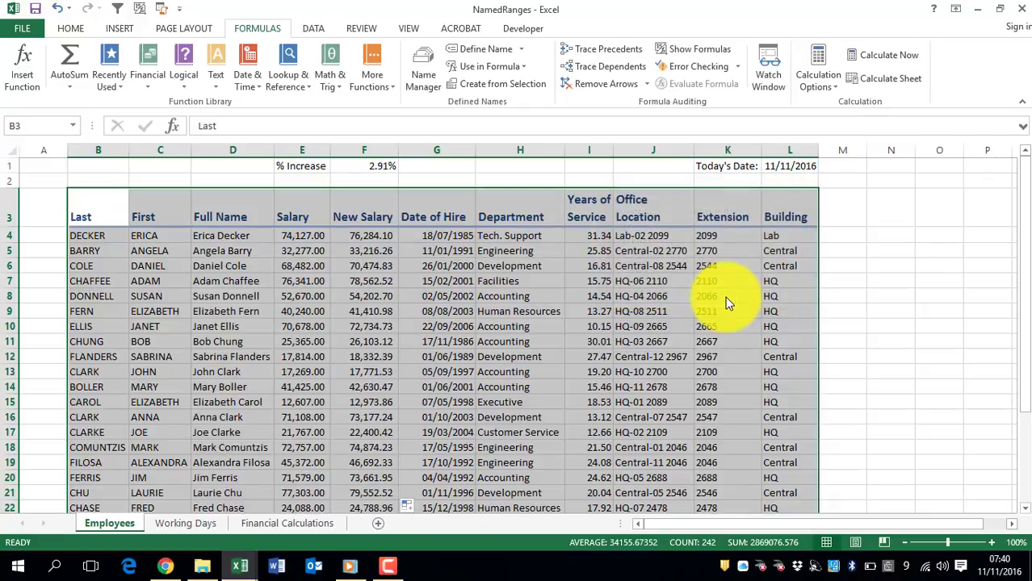
left_click(891, 208)
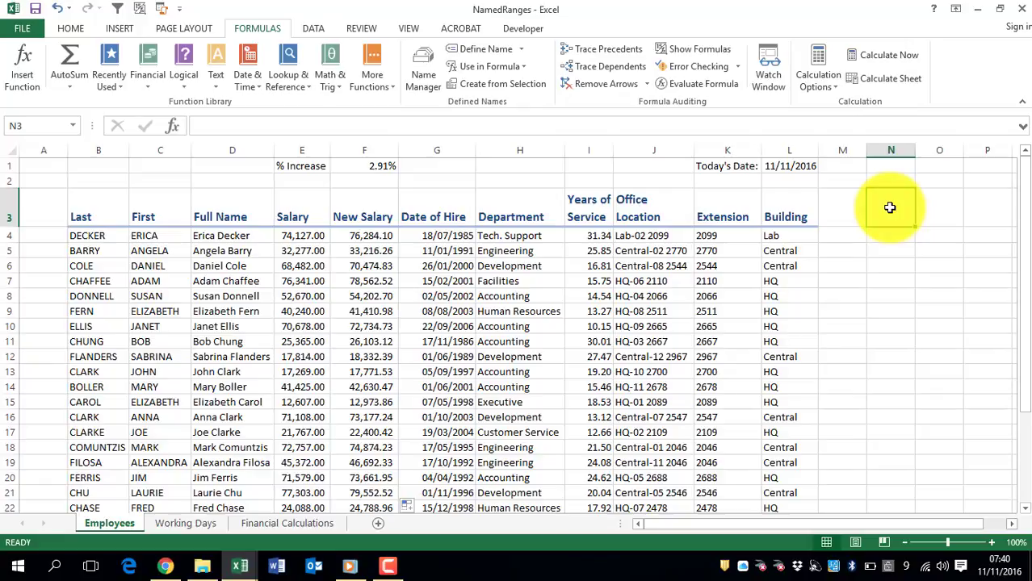
type("=aver")
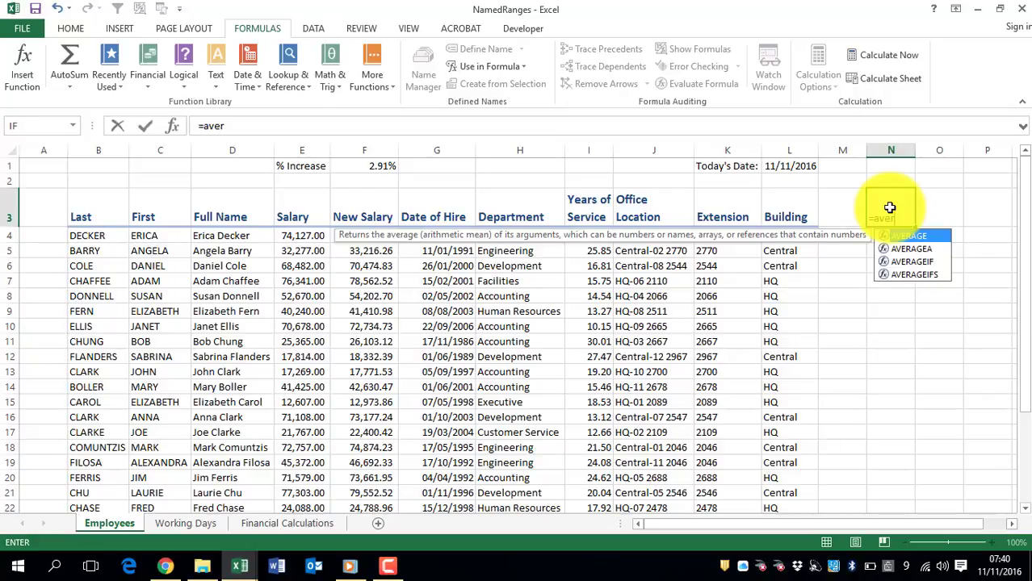
- Enter =AVERAGE(Years_of_Service) in N3, returning 19.01279
key("Tab")
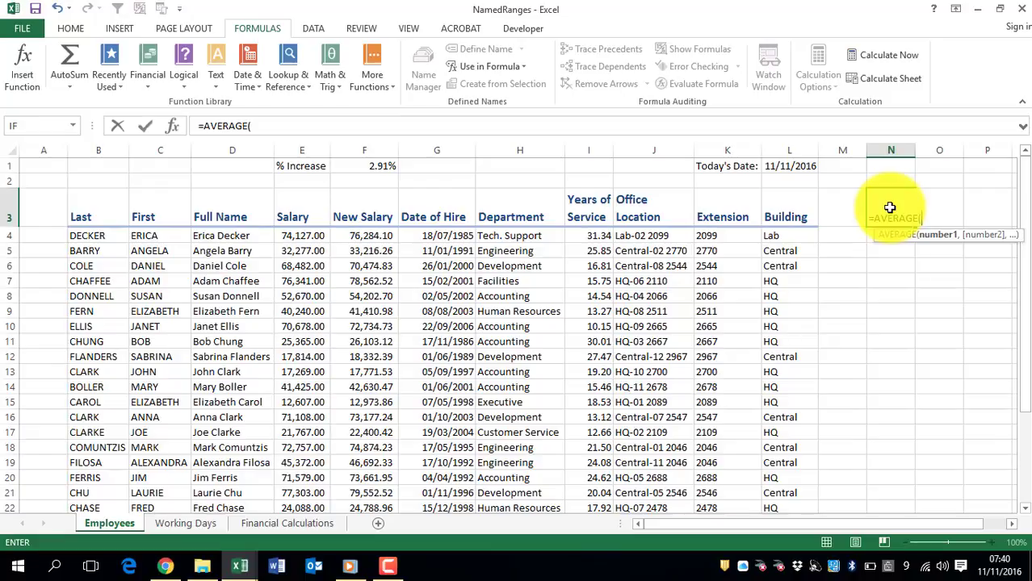
type("yea")
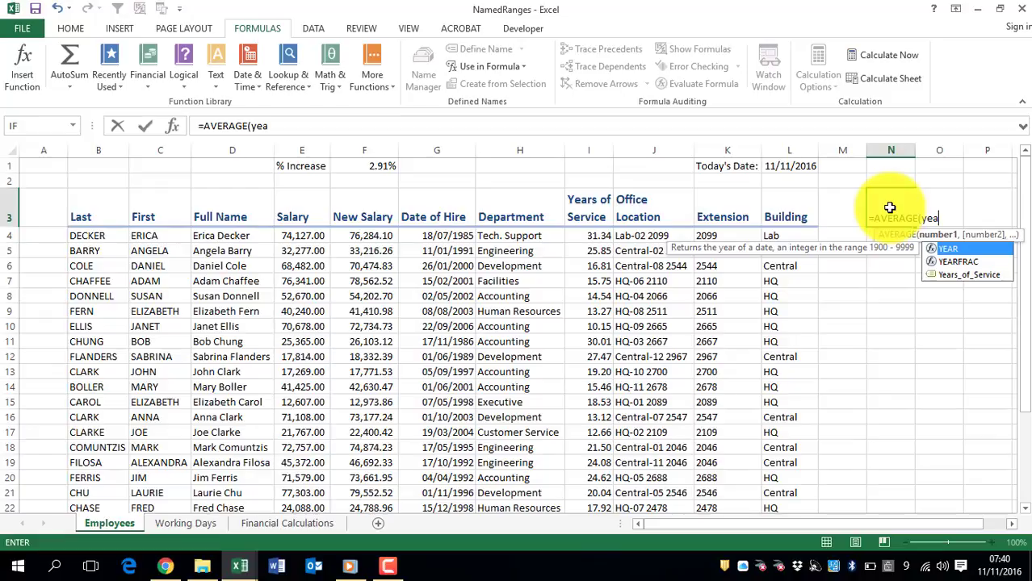
double_click(983, 278)
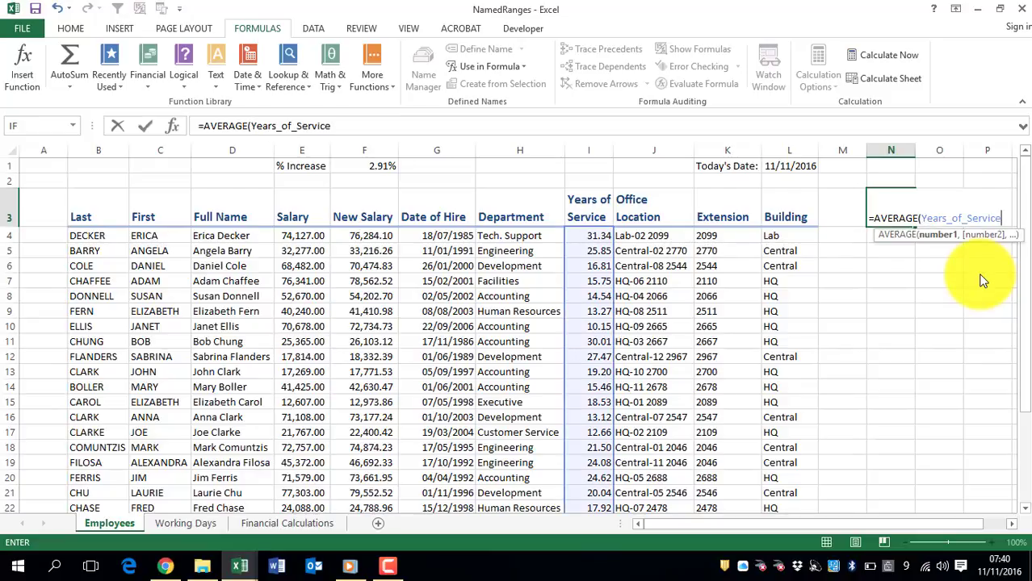
key("Return")
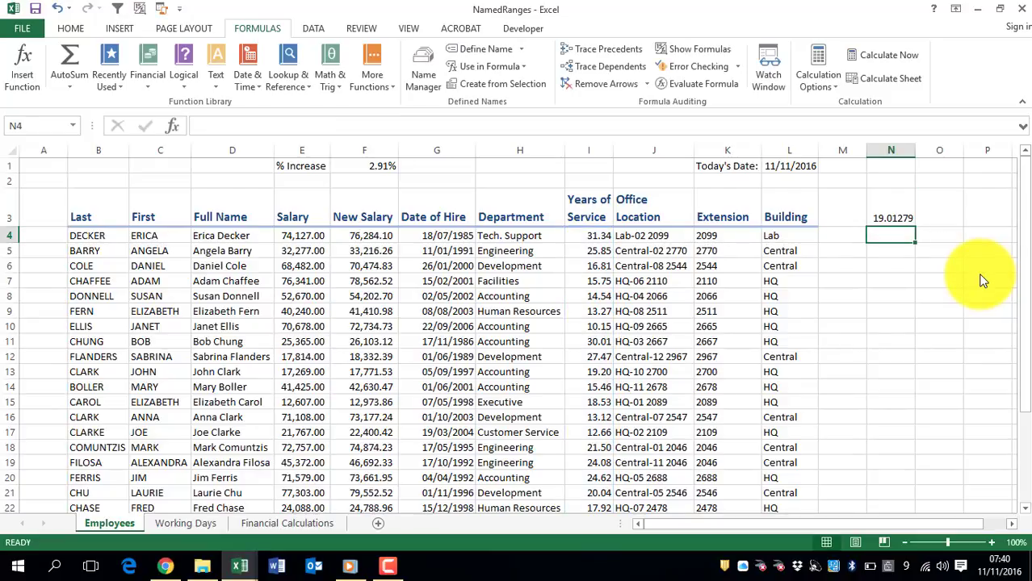
- Enter =SUM(New_Salary) in N5, totalling 1074200
key("Return")
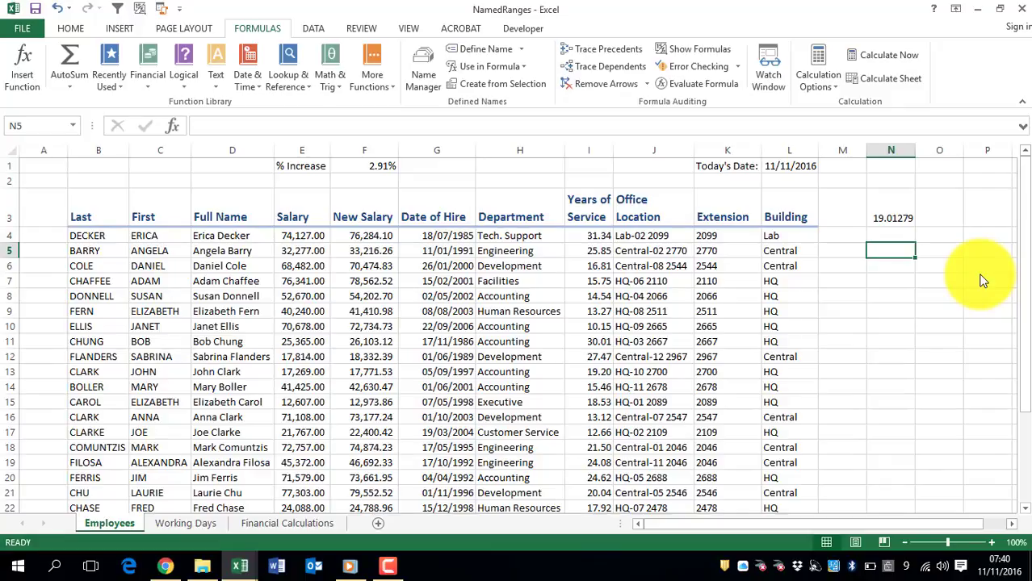
type("=SUM(")
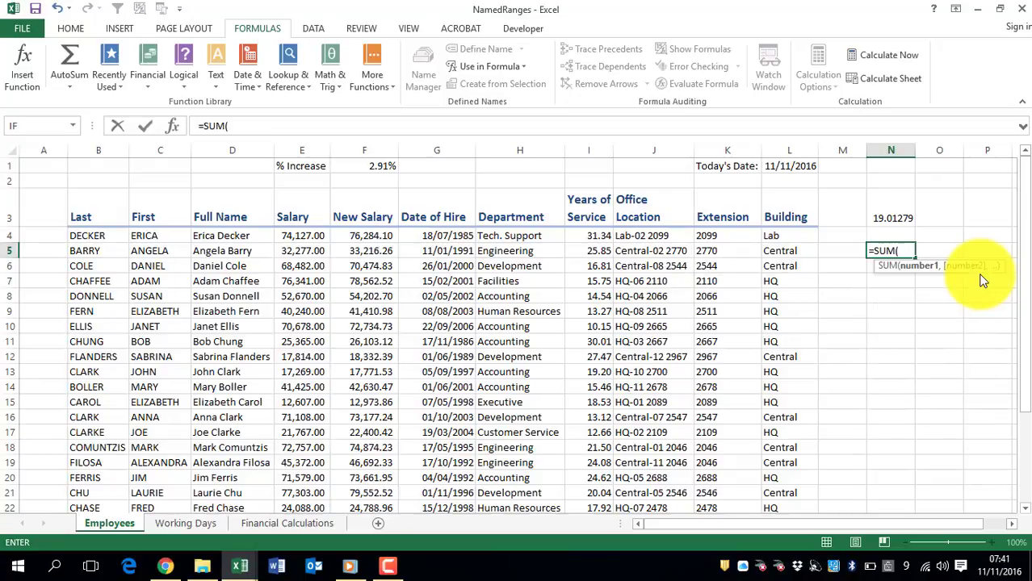
type("new")
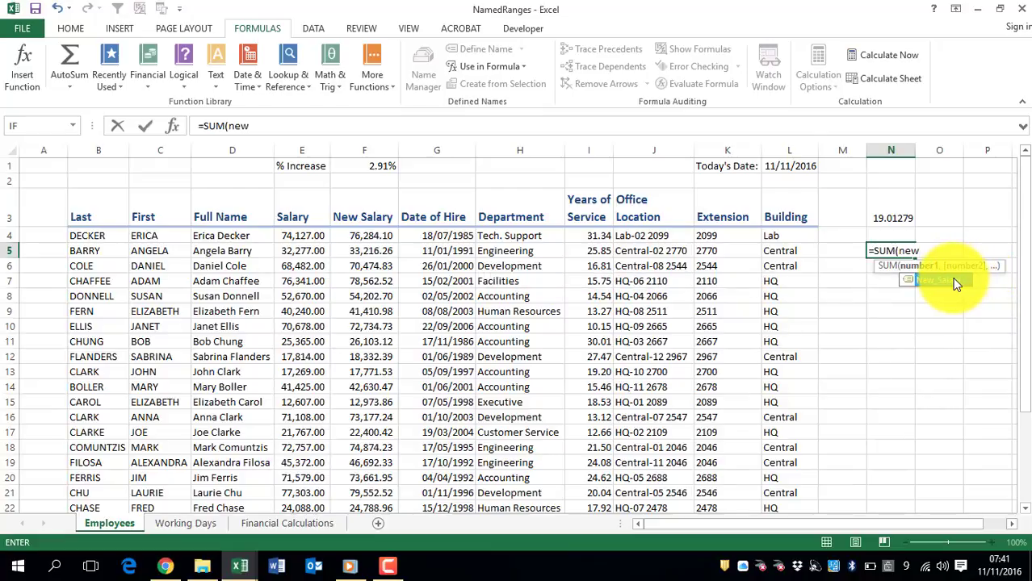
double_click(955, 282)
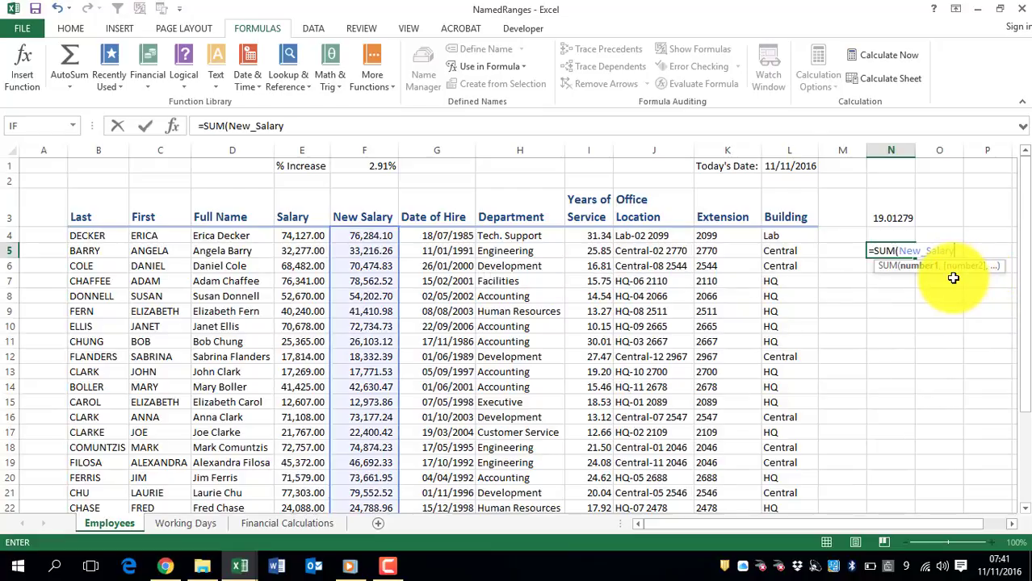
key("Return")
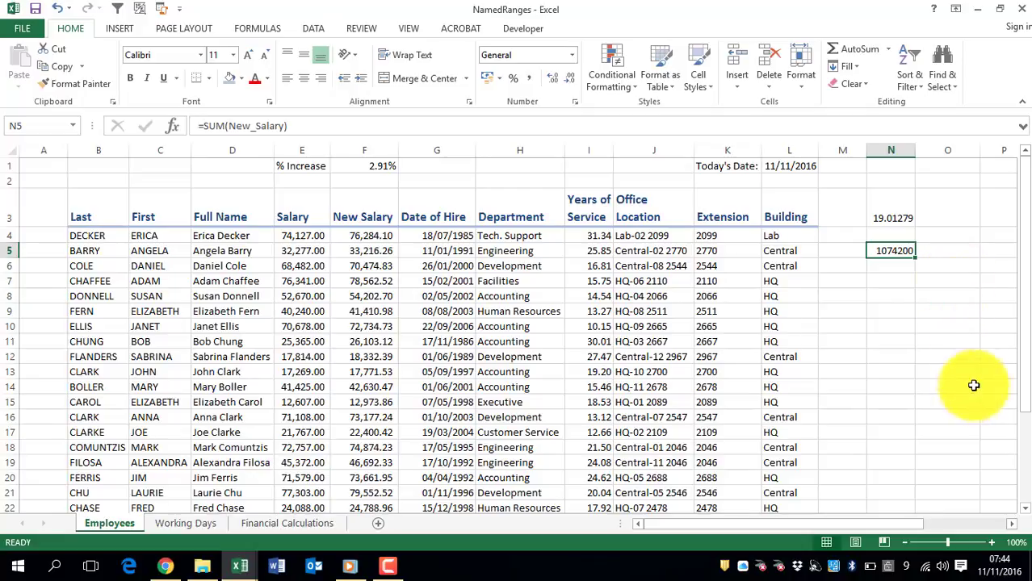
- Select the monthly sales figures R4:V9 and name them Jan_Jun_Sales
left_click(1013, 523)
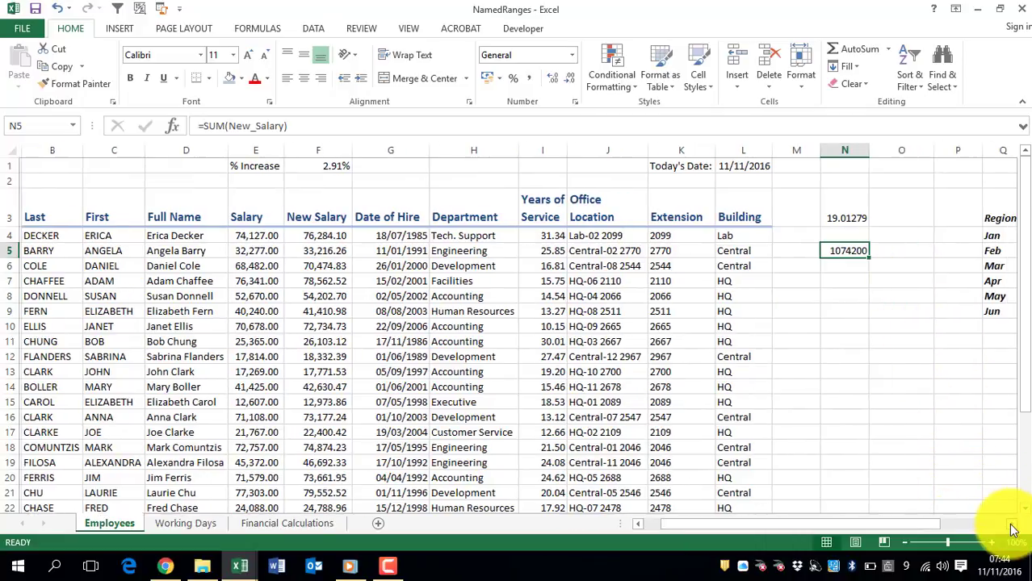
left_click(1013, 524)
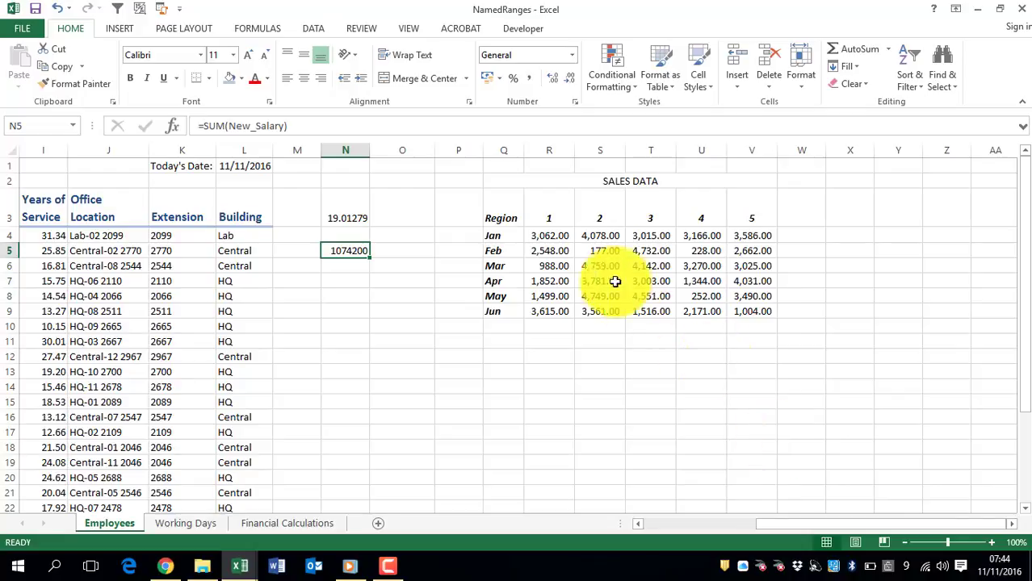
left_click_drag(550, 236, 757, 315)
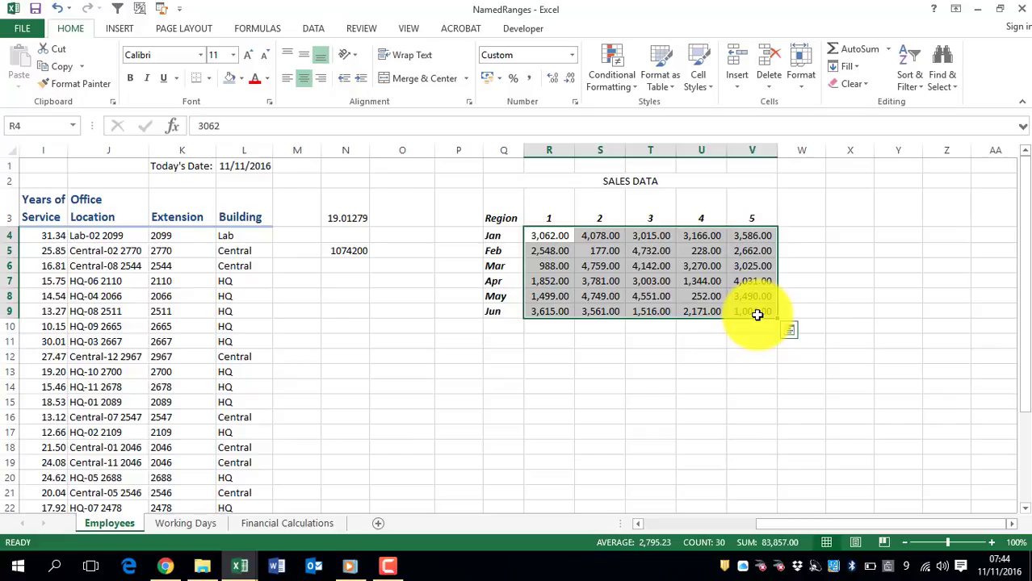
left_click(44, 126)
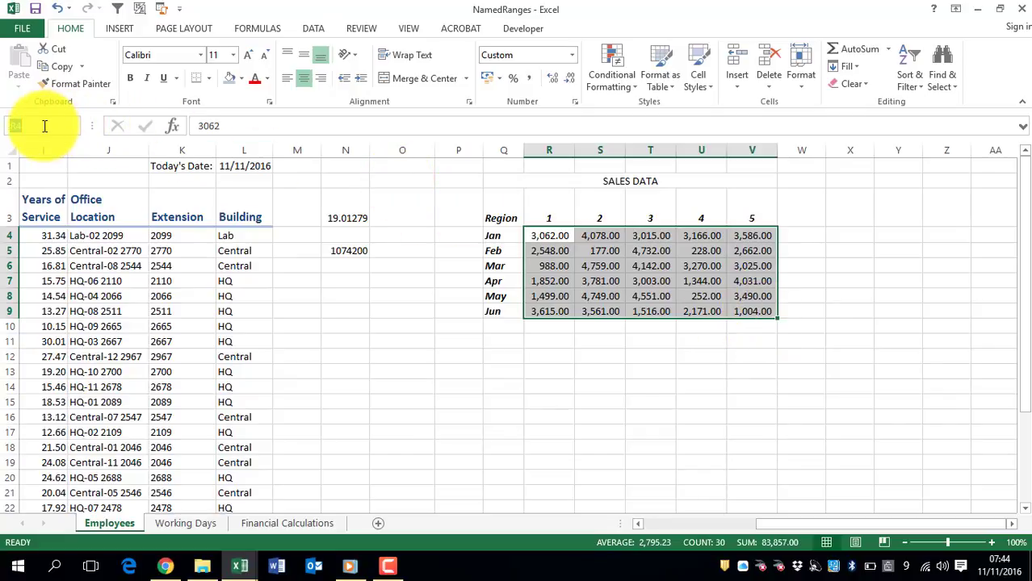
type("Jan")
type("_Jun")
type("_Sales")
key("Return")
left_click(499, 338)
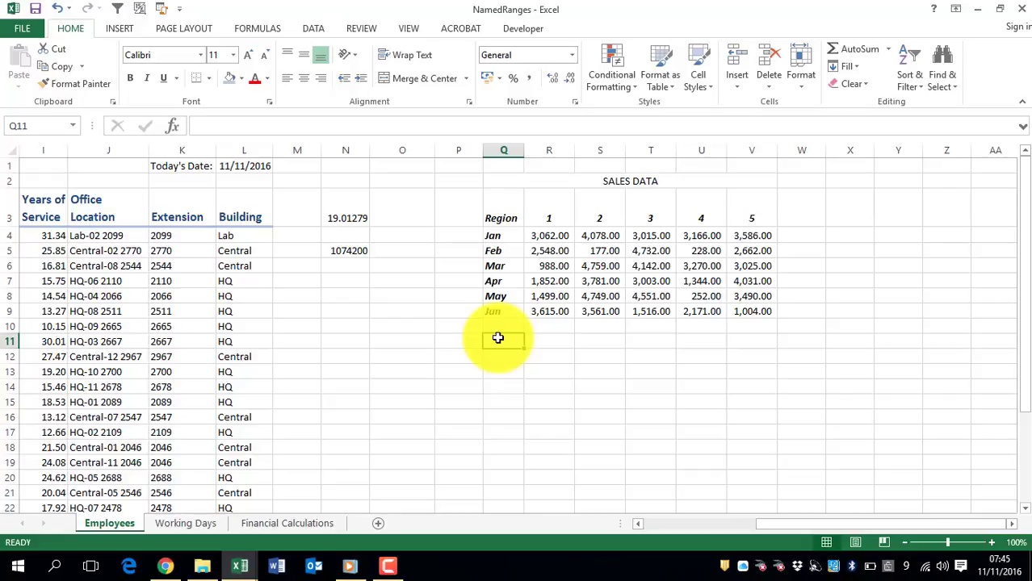
type("=")
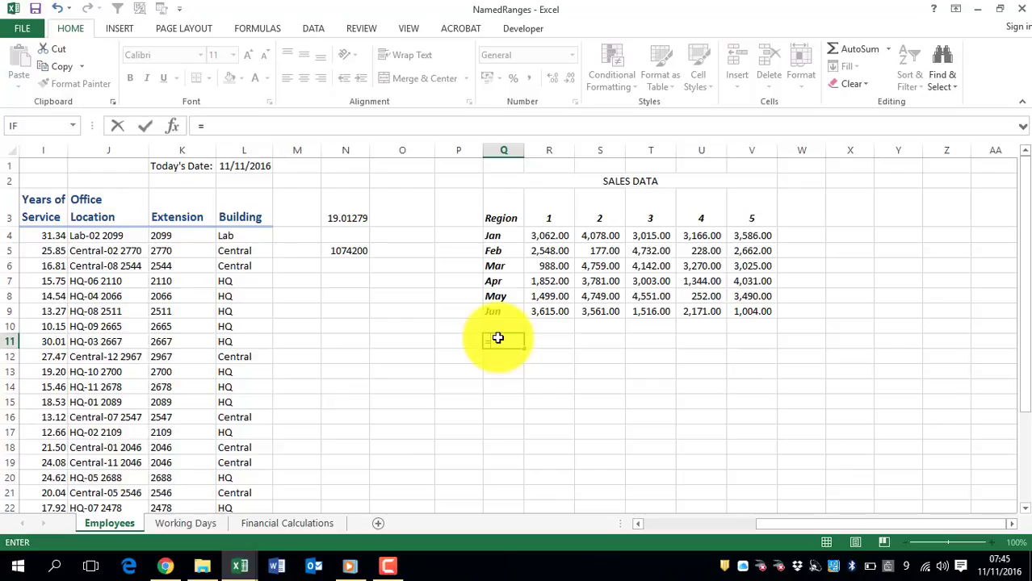
type("sum")
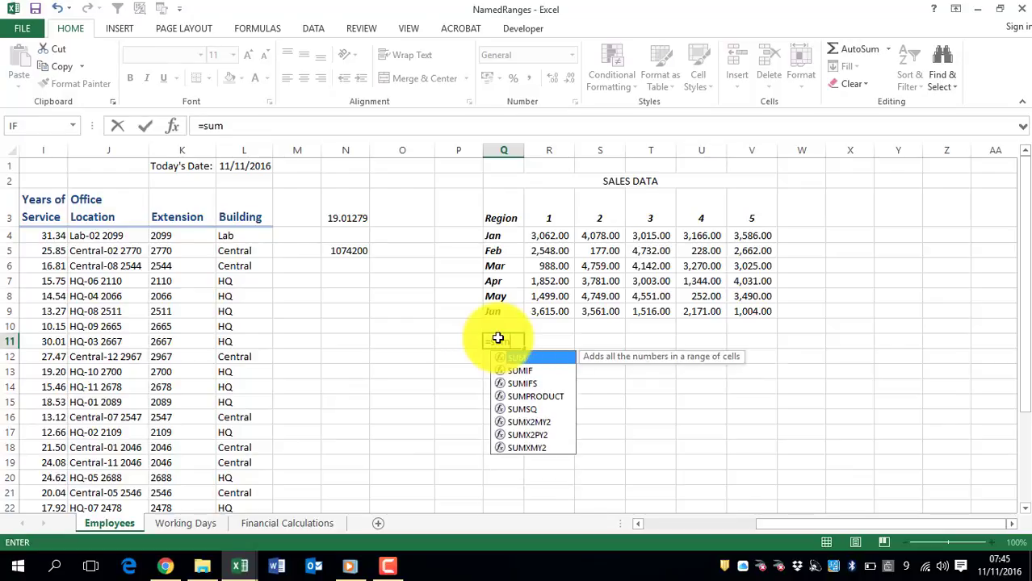
type("(")
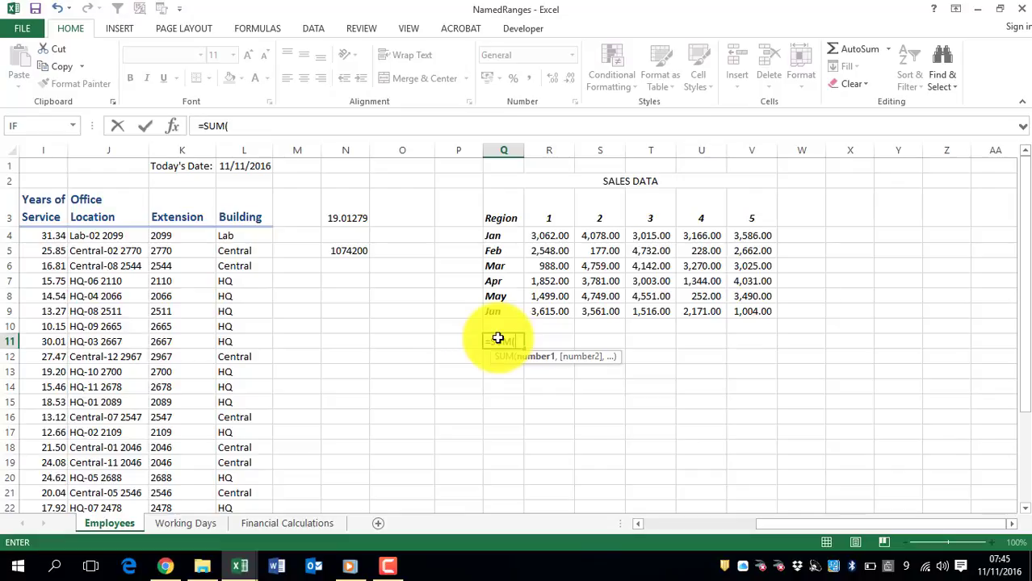
- Enter =SUM(Jan_Jun_Sales) in Q11 from the F3 name list, giving 83857
key("F3")
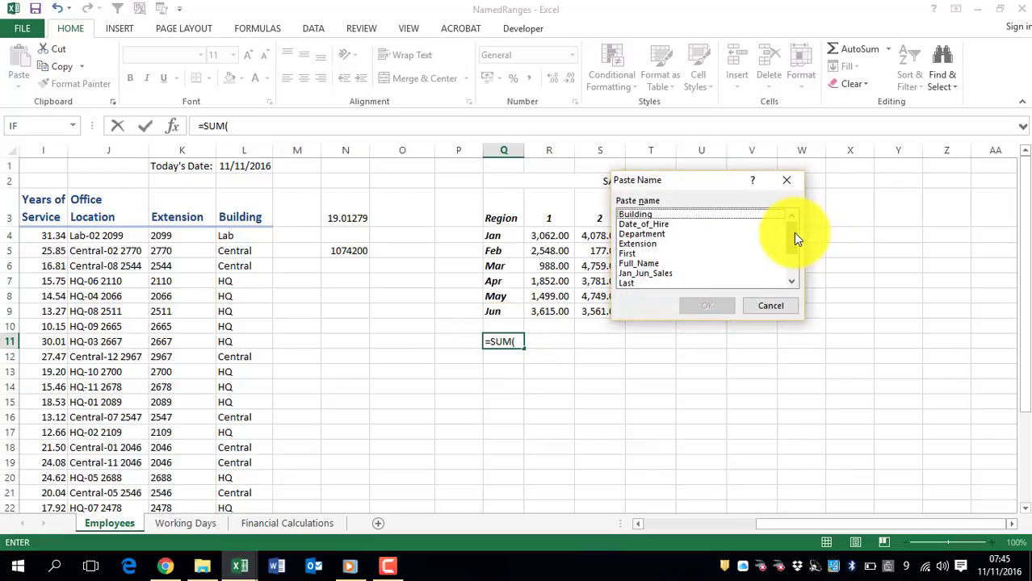
mouse_move(793, 233)
left_mouse_down()
mouse_move(790, 278)
mouse_move(787, 232)
left_mouse_up()
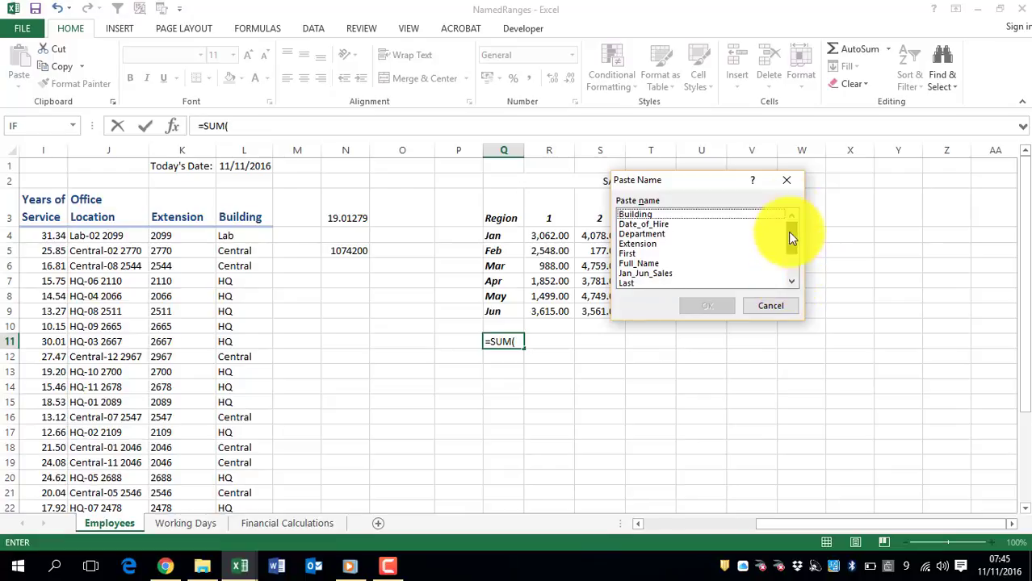
left_click(663, 273)
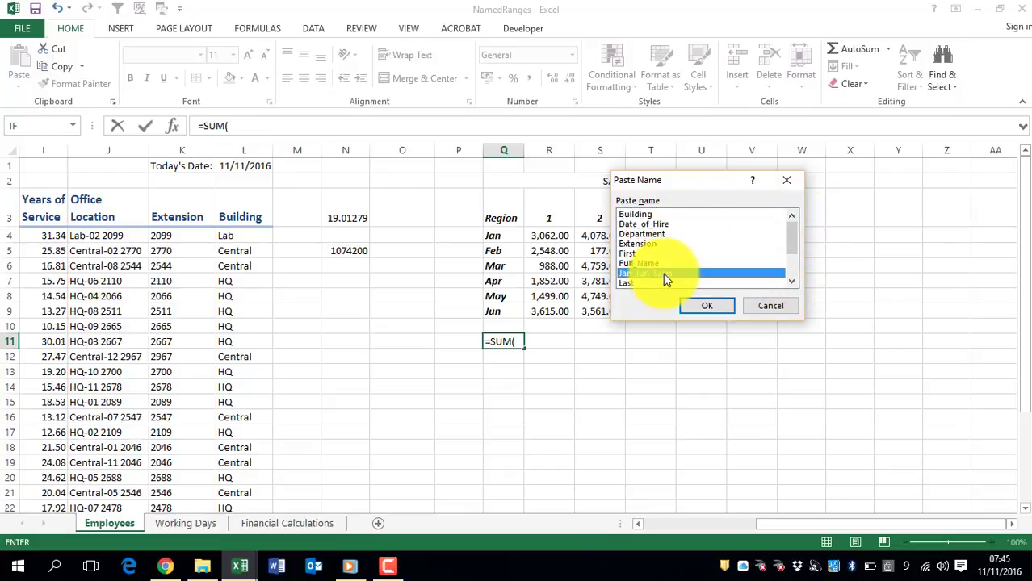
left_click(706, 305)
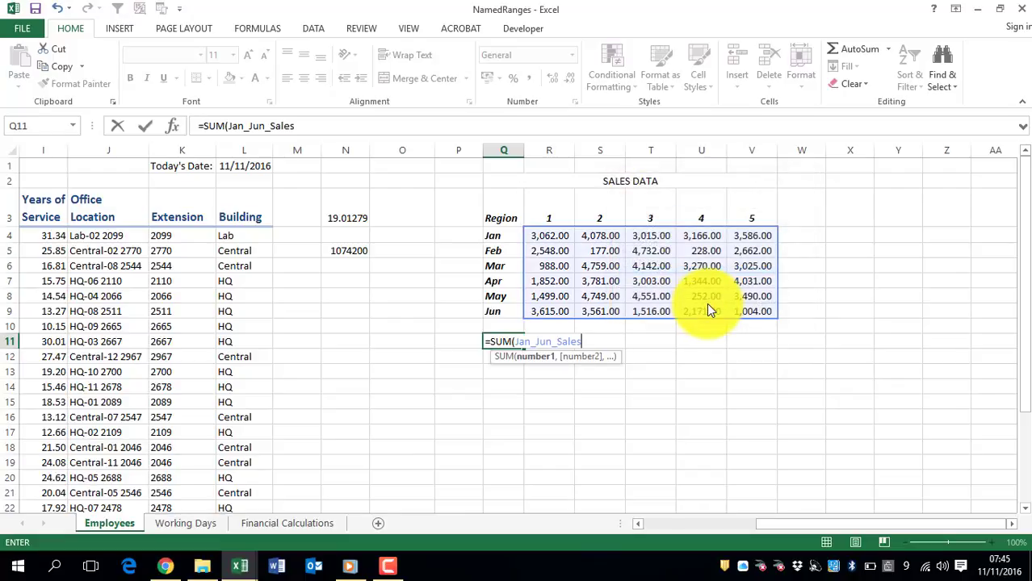
key("Return")
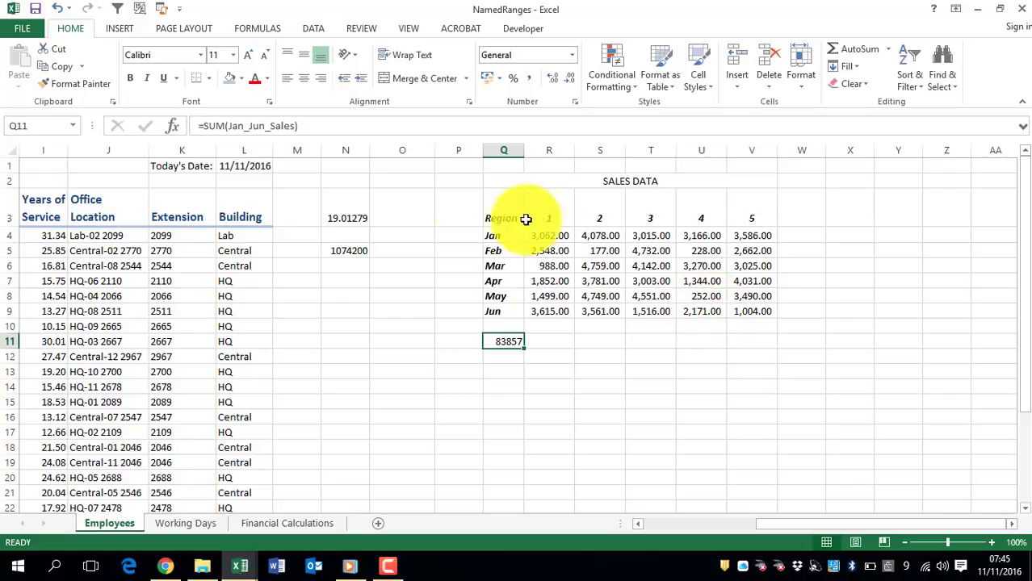
- Check the cells the First name refers to in Name Manager, then close it
left_click(257, 29)
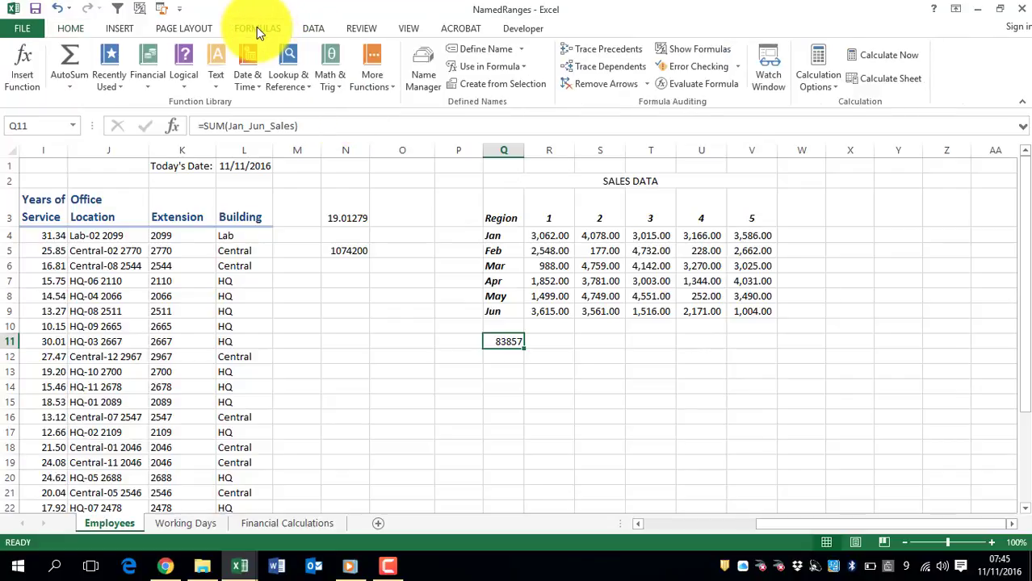
left_click(424, 66)
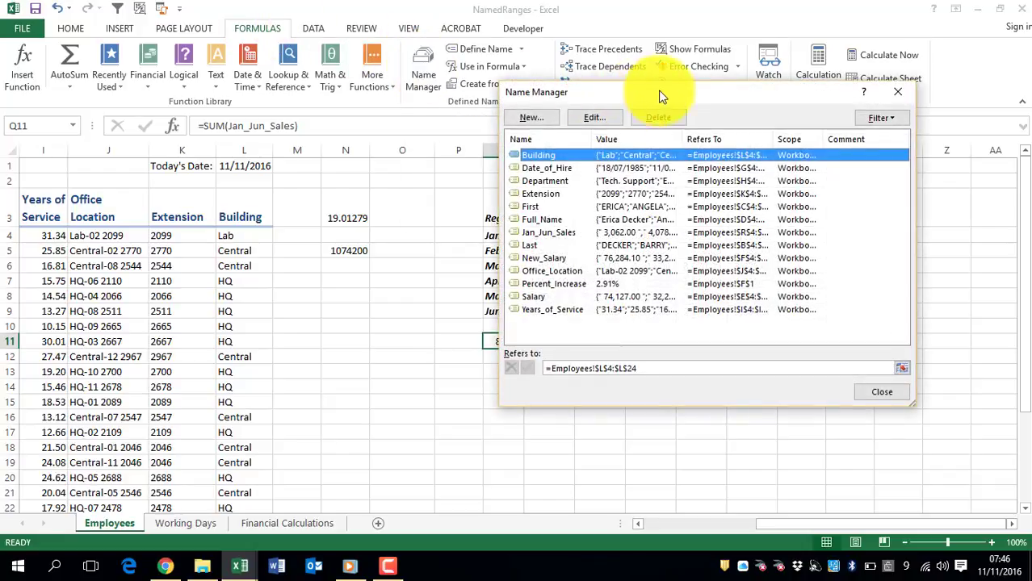
left_click_drag(686, 91, 364, 116)
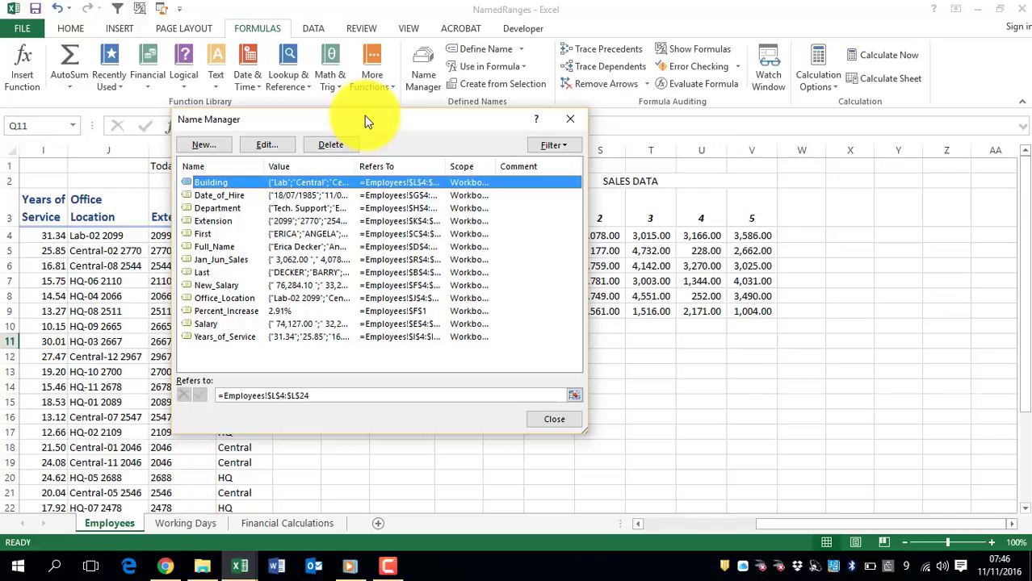
left_click(206, 234)
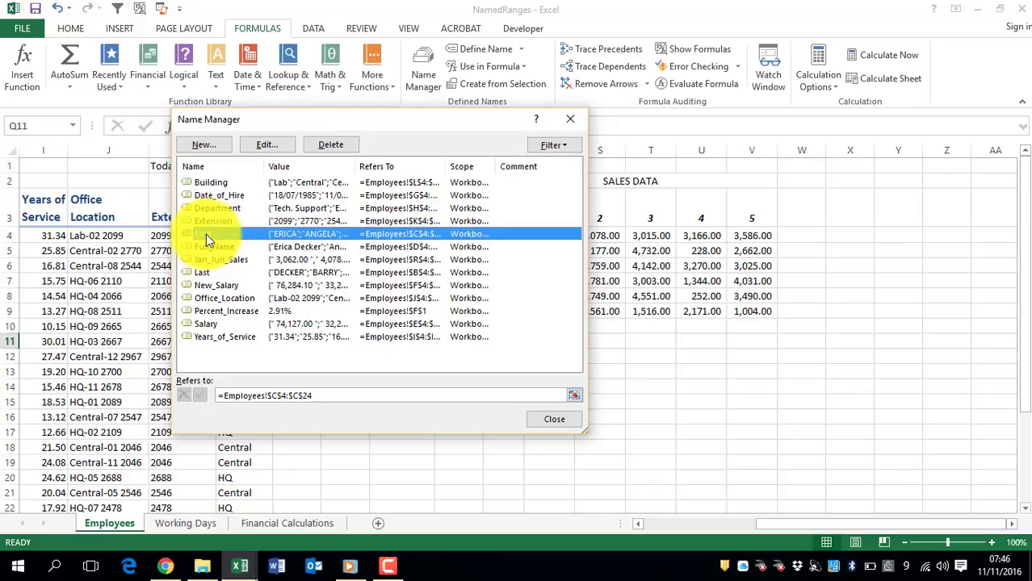
left_click(569, 120)
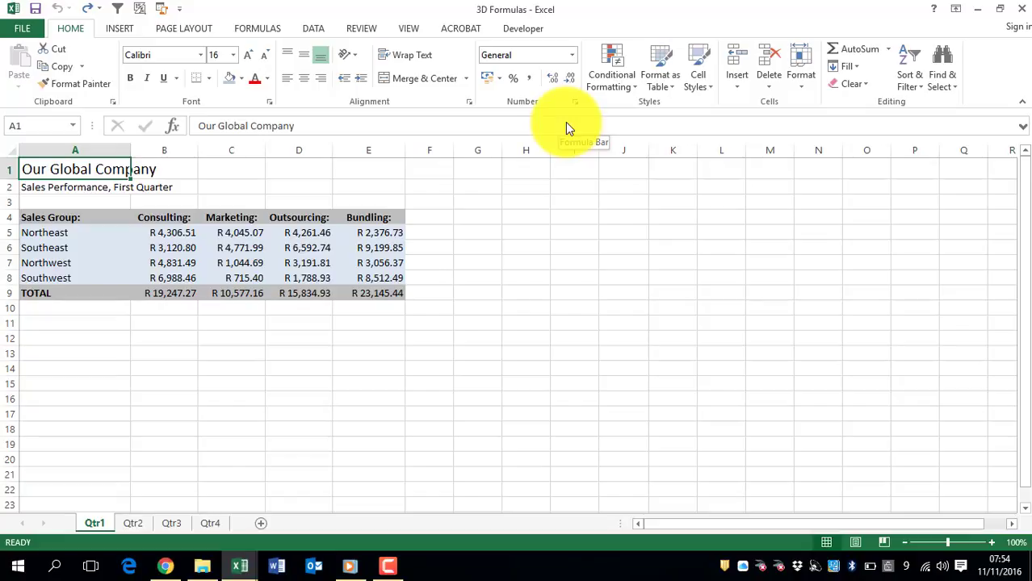
left_click(137, 527)
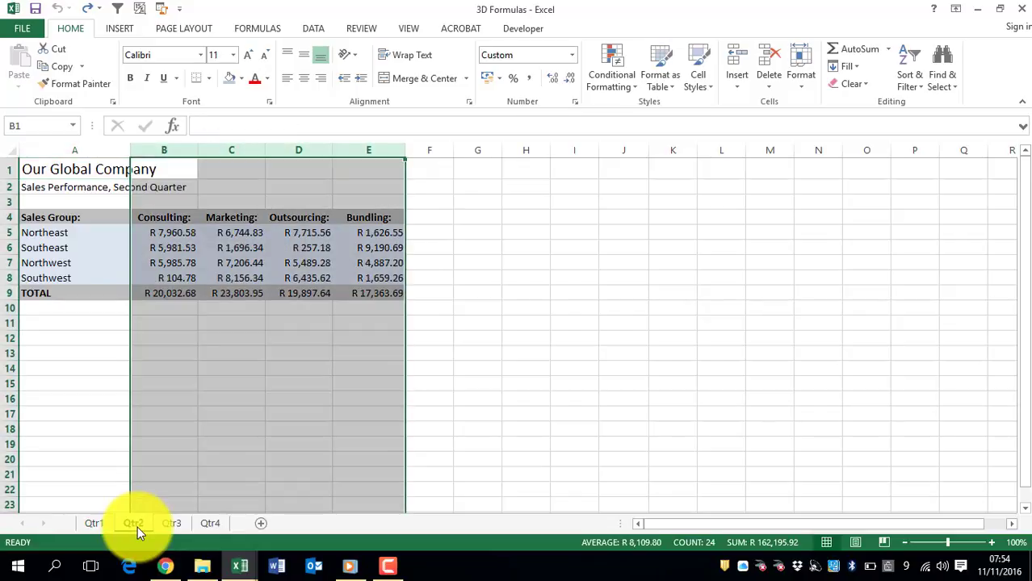
left_click(171, 387)
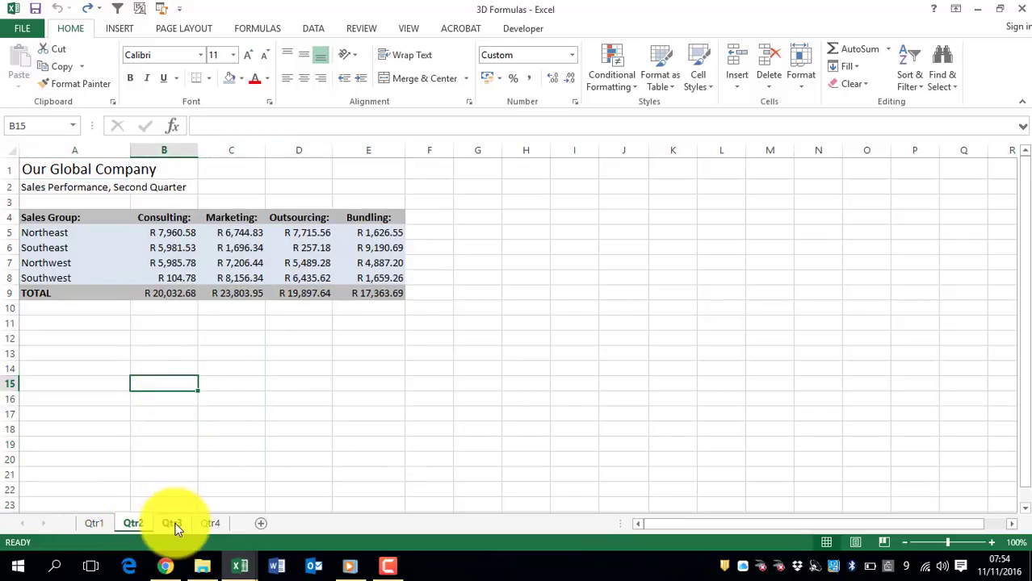
left_click(171, 523)
left_click(180, 319)
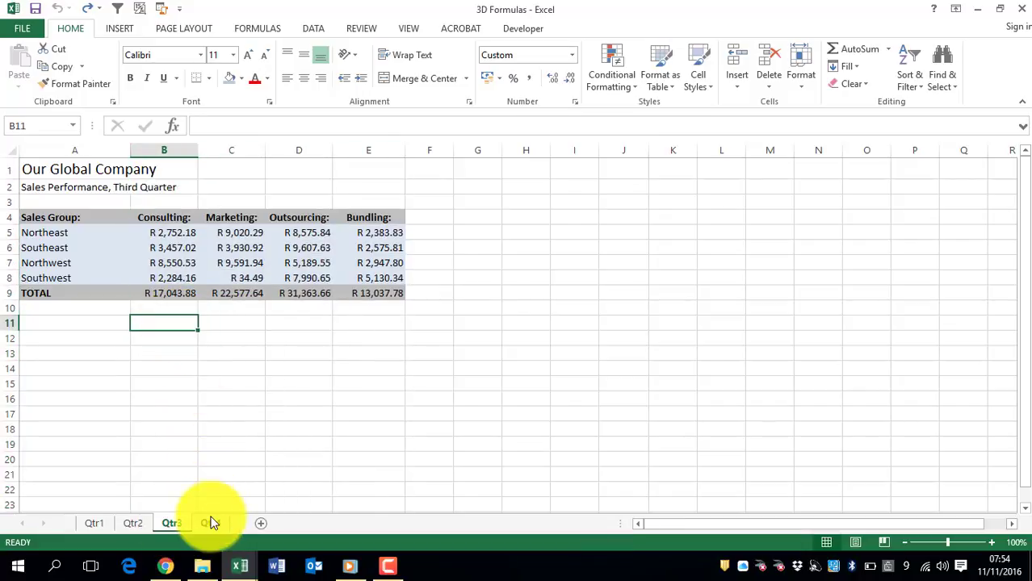
left_click(210, 523)
left_click(153, 323)
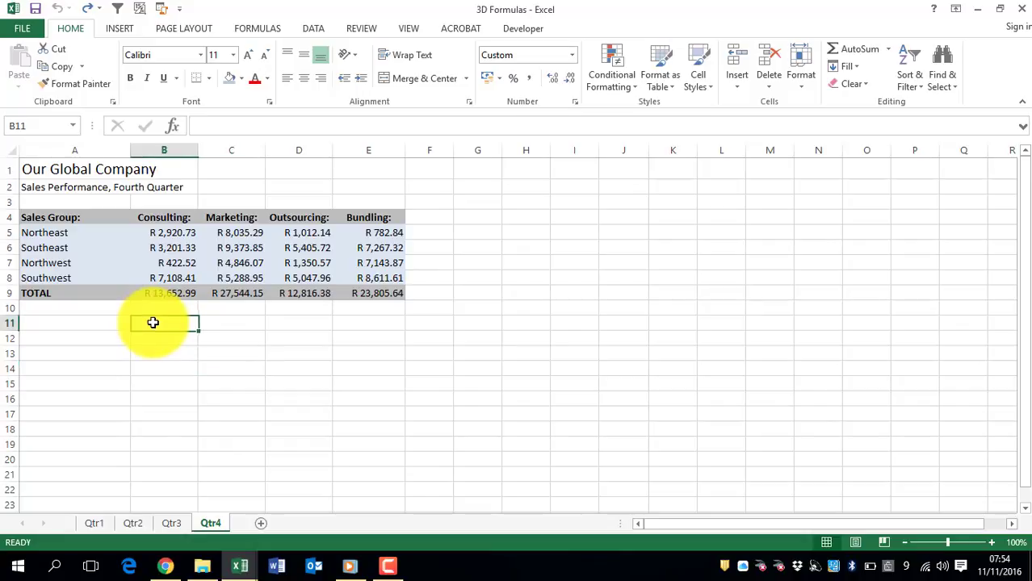
left_click(93, 523)
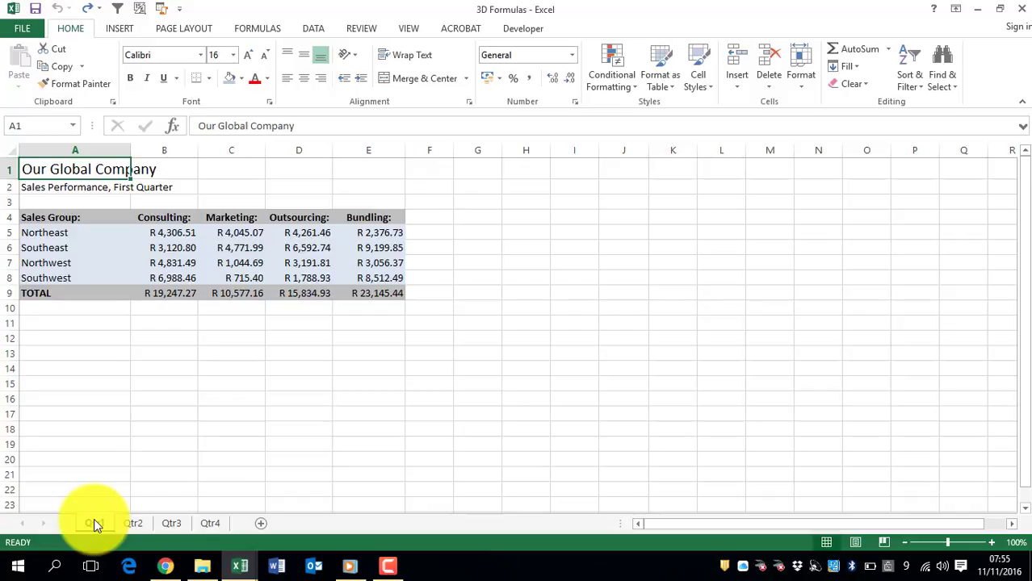
- Copy the Qtr1 sheet to after Qtr4 and rename the copy Summary
right_click(93, 523)
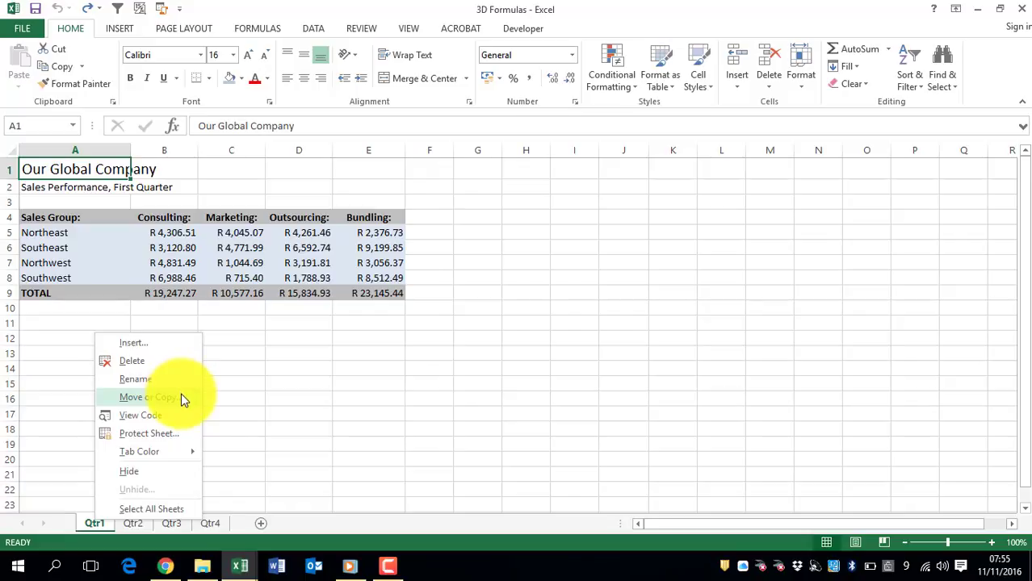
key("Escape")
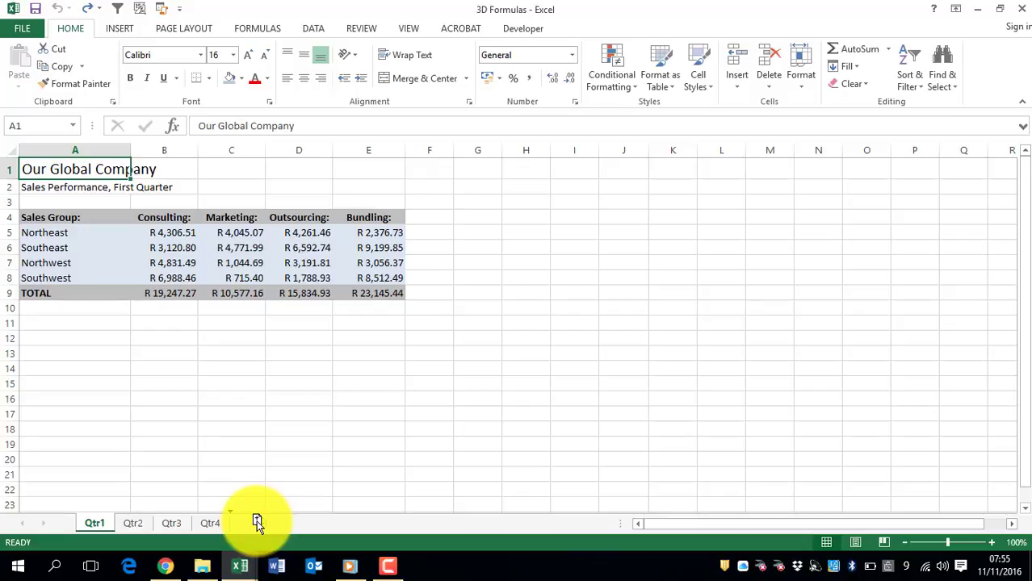
left_click_drag(94, 524, 256, 523)
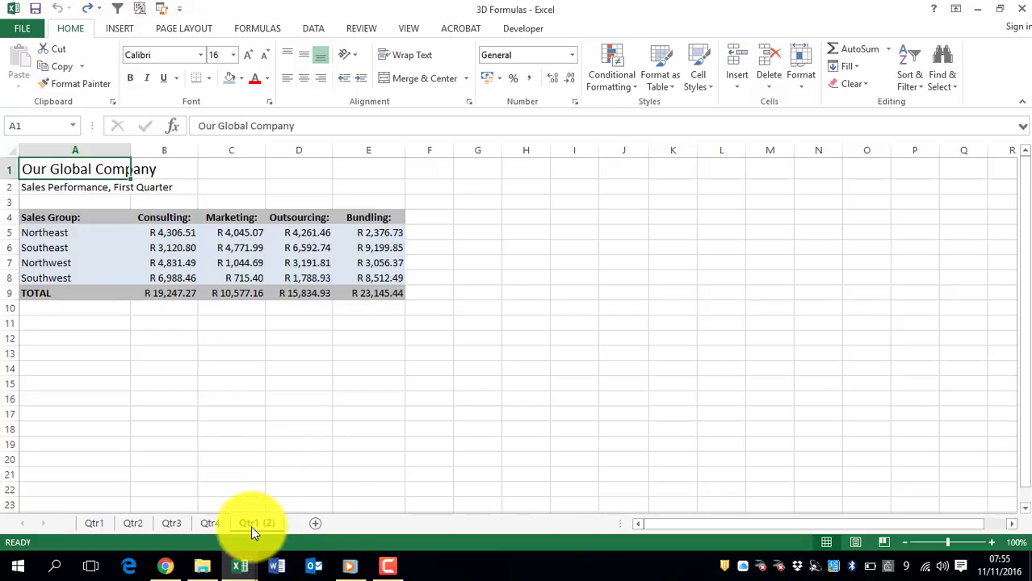
right_click(252, 526)
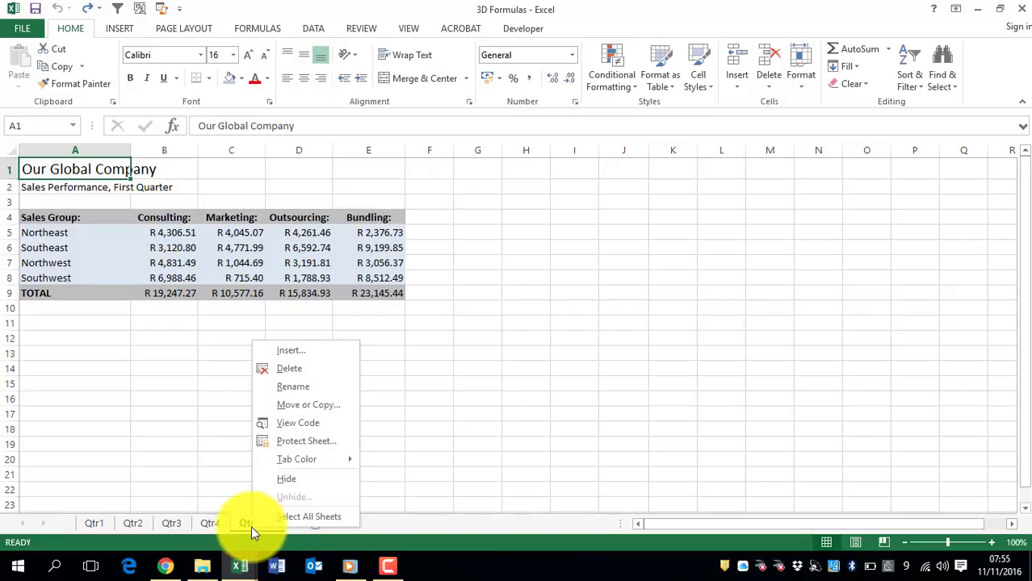
left_click(326, 387)
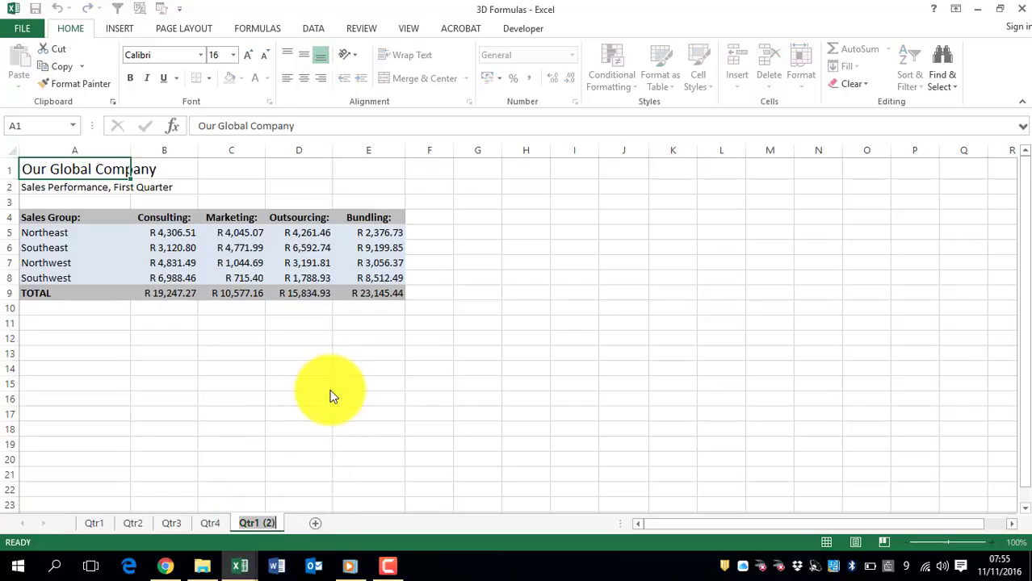
type("Summary")
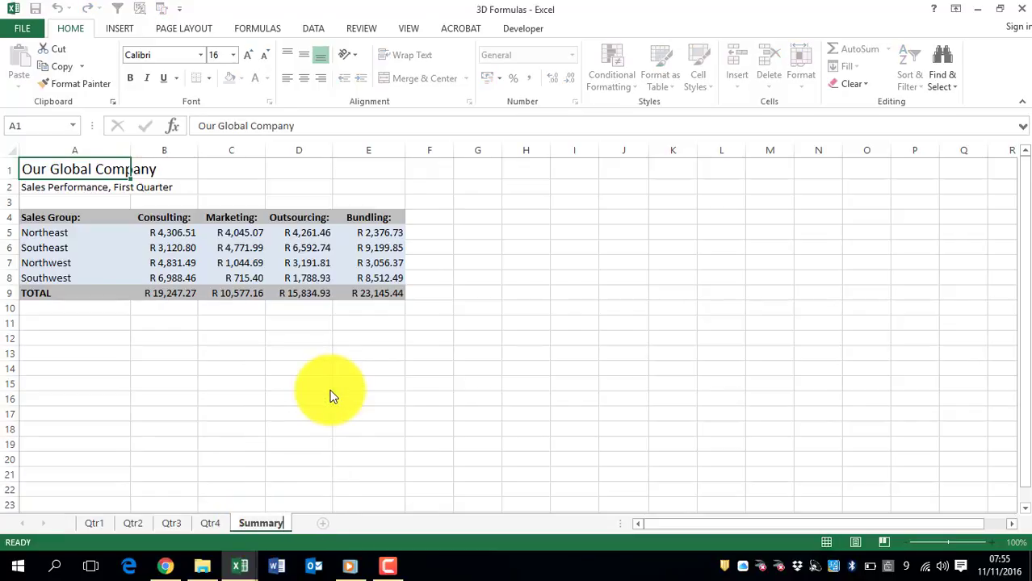
left_click(88, 321)
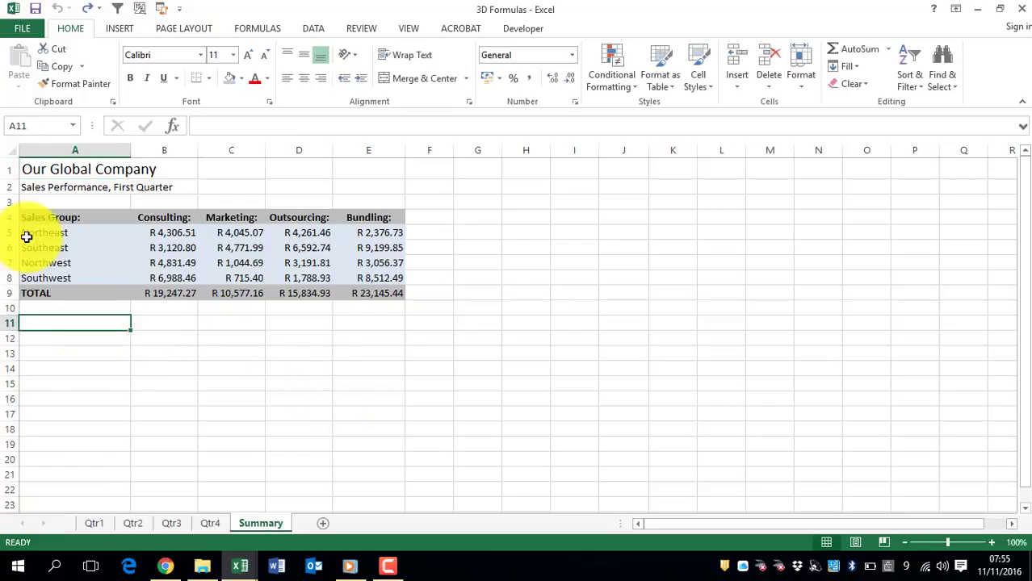
double_click(49, 170)
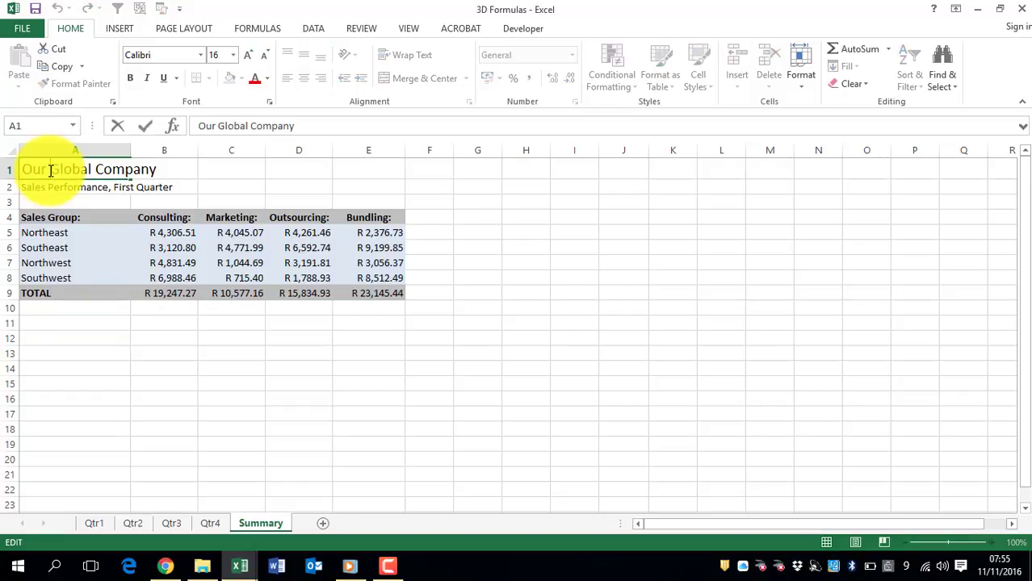
- Replace 'First Quarter' in the A2 subtitle with SUMMARY, then move to B5
left_click(155, 170)
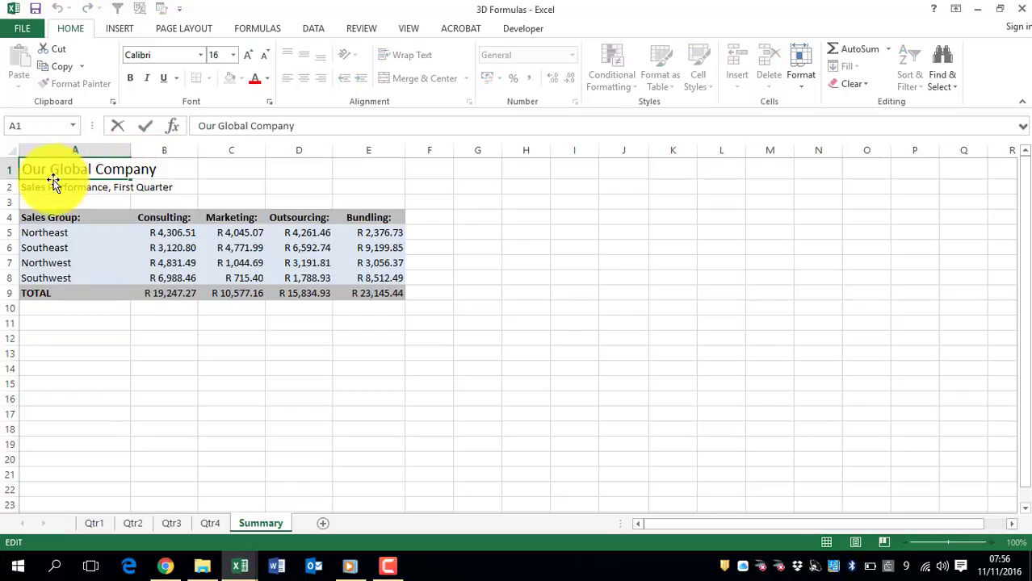
left_click(51, 187)
double_click(48, 186)
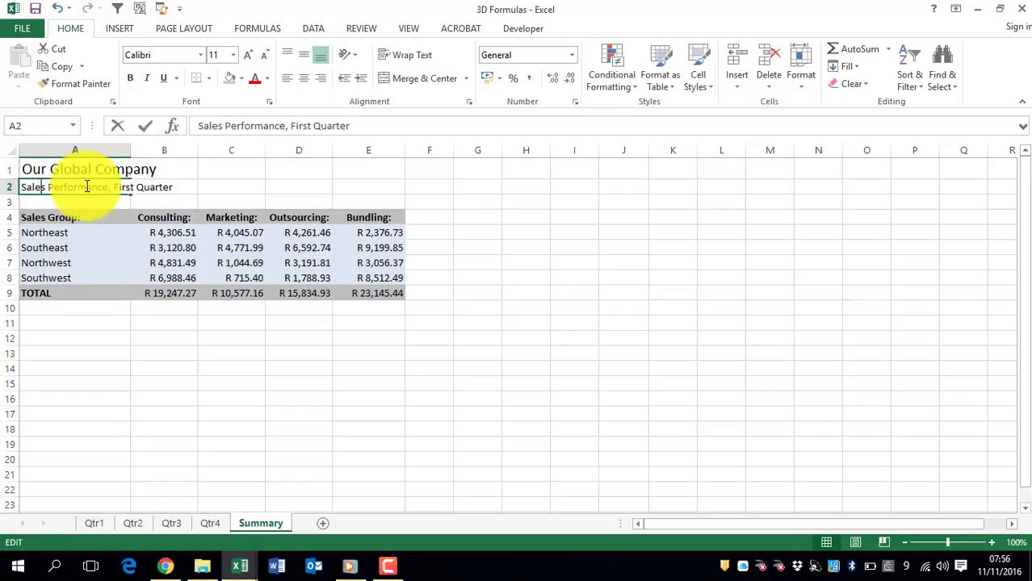
left_click_drag(114, 188, 209, 192)
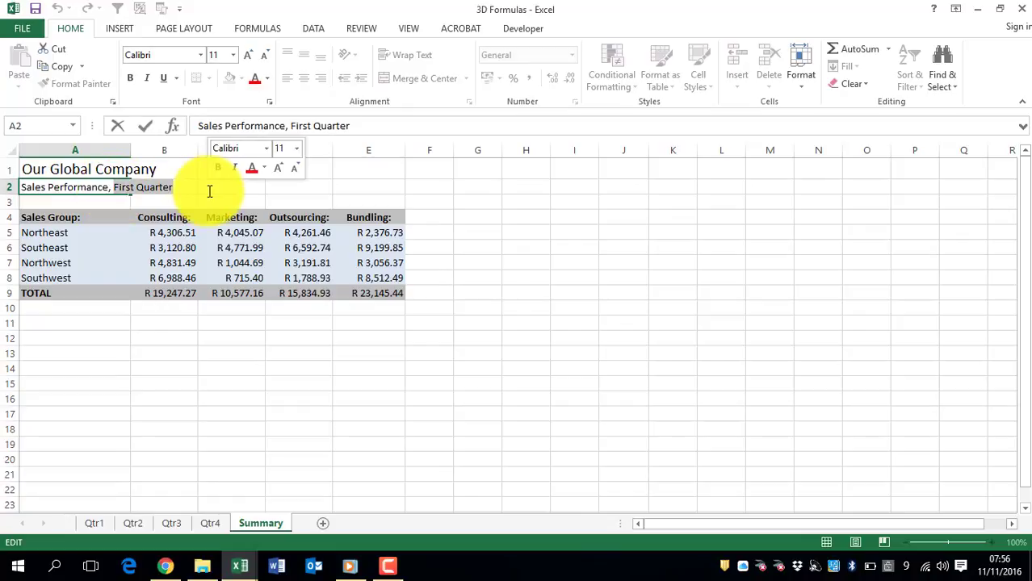
type("SUMMARY")
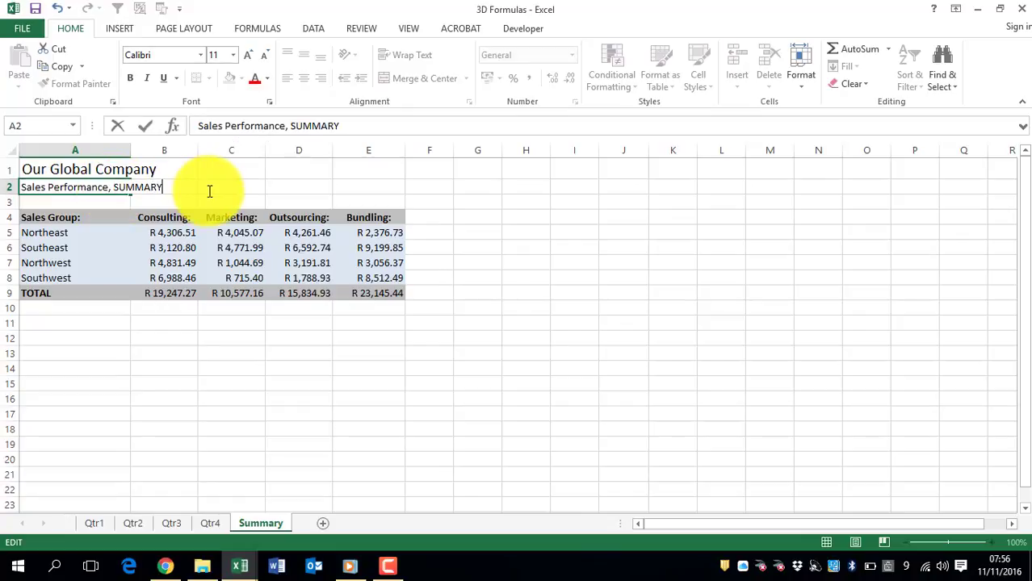
key("Return")
key("Down")
key("Down")
key("Right")
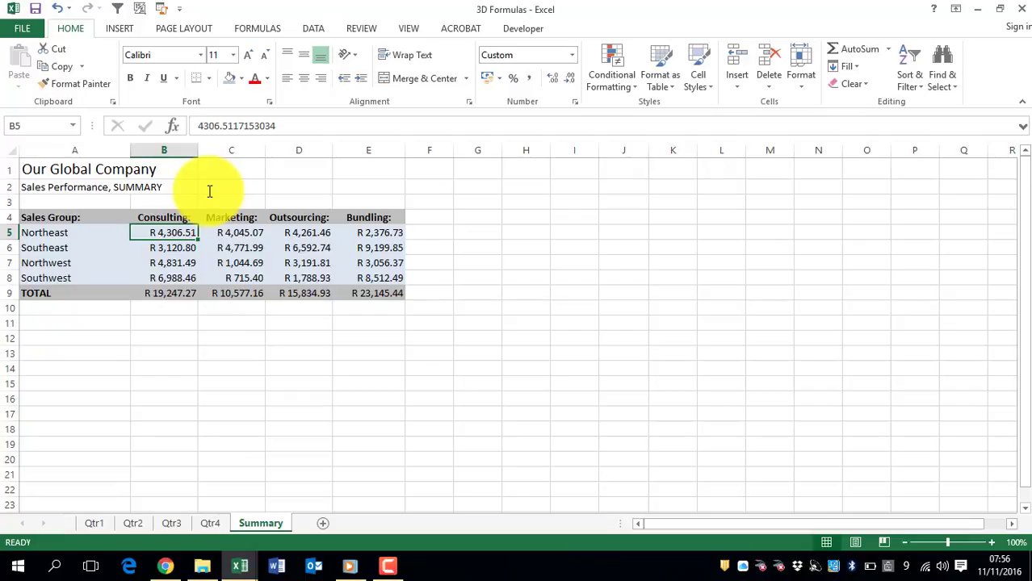
key("shift+Down")
key("shift+Down")
key("shift+Down")
key("shift+Right")
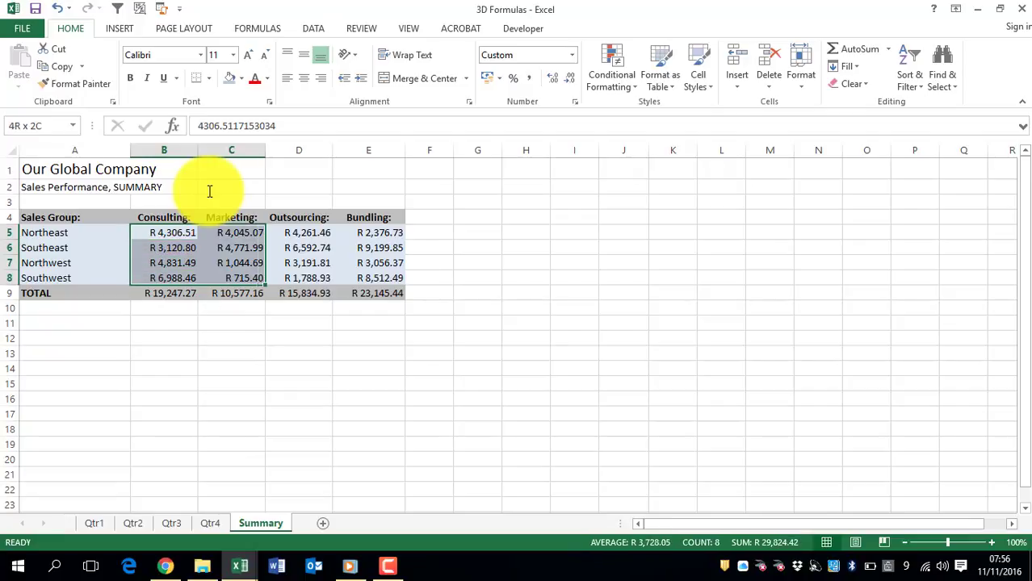
key("shift+Right")
key("shift+Right")
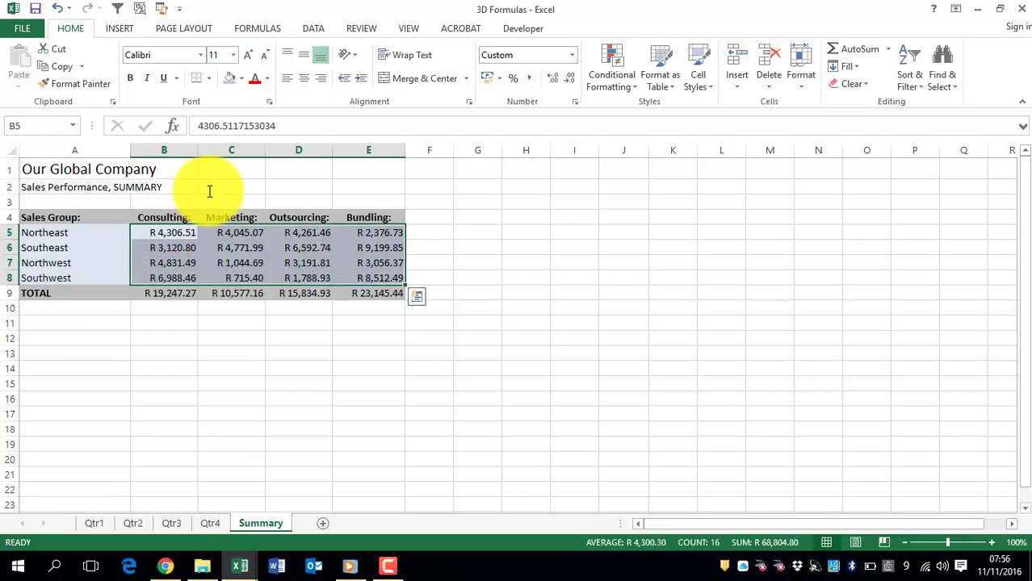
key("Delete")
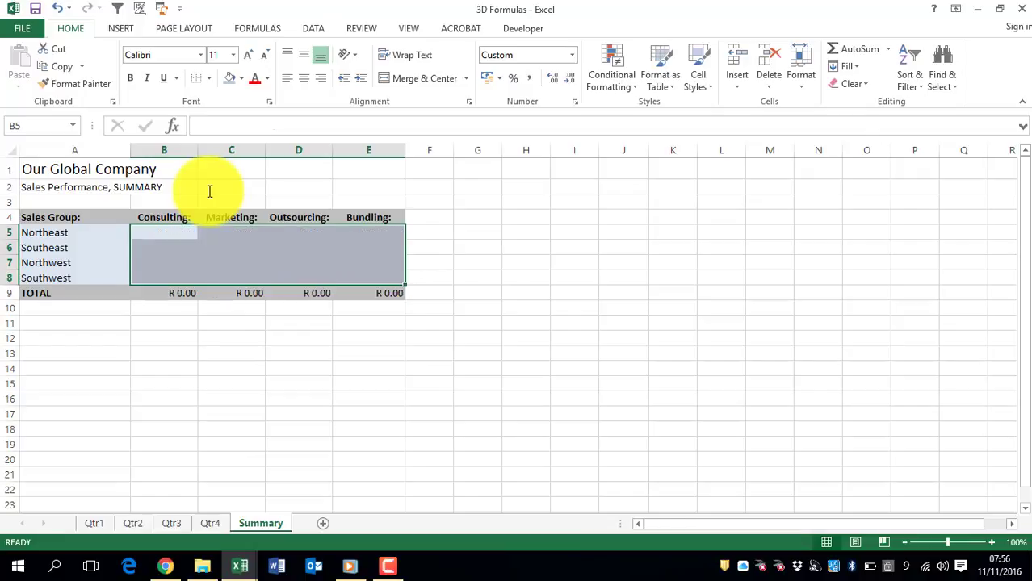
left_click(146, 247)
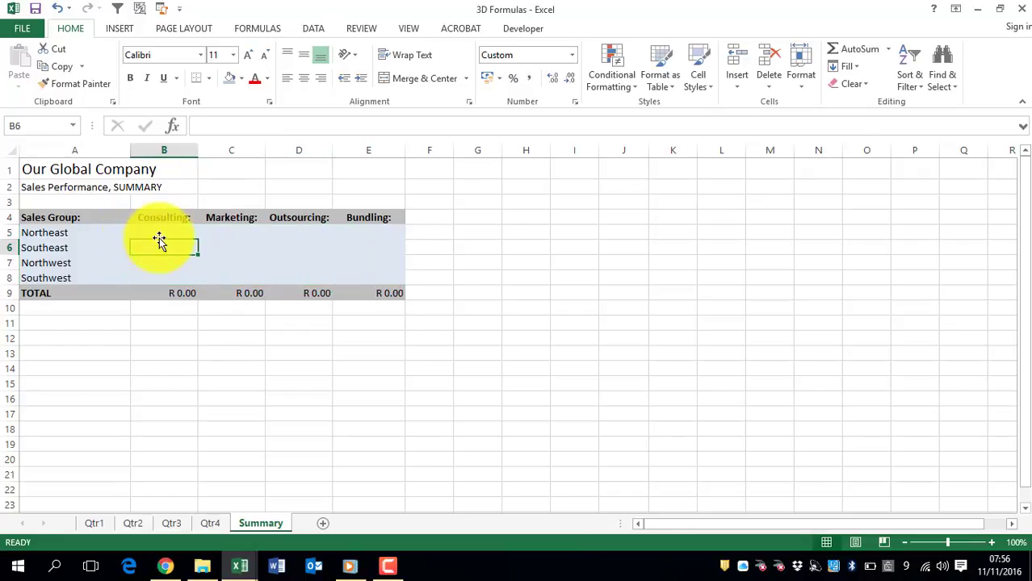
left_click(163, 233)
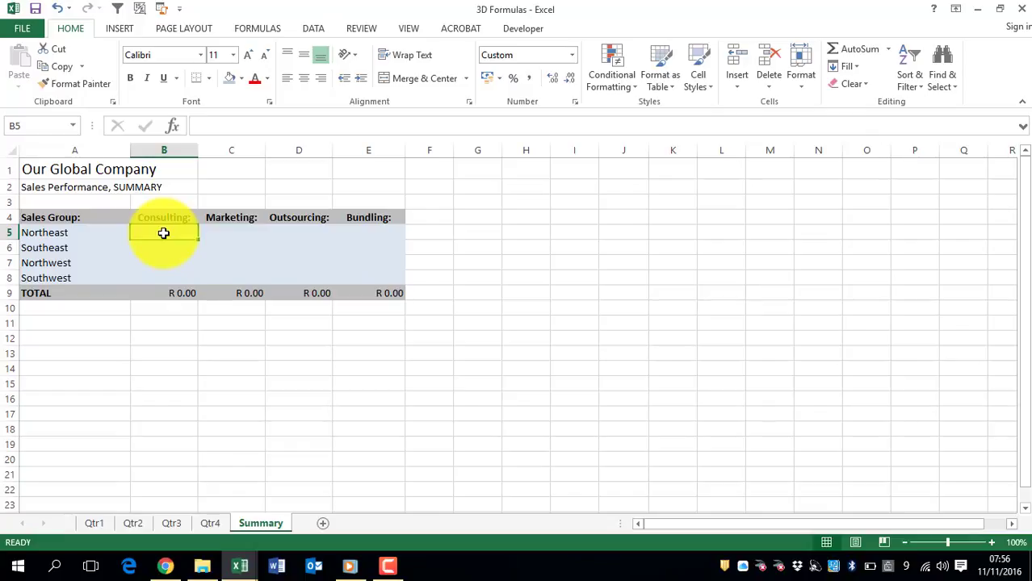
type("=")
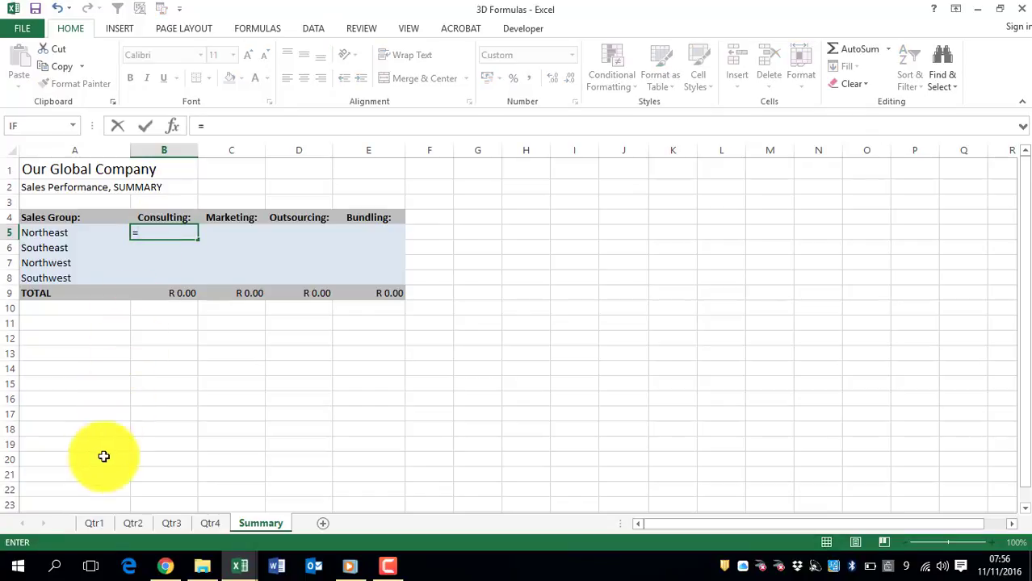
- Build a B5 formula adding cell B5 from Qtr1, Qtr2, Qtr3 and Qtr4
left_click(97, 522)
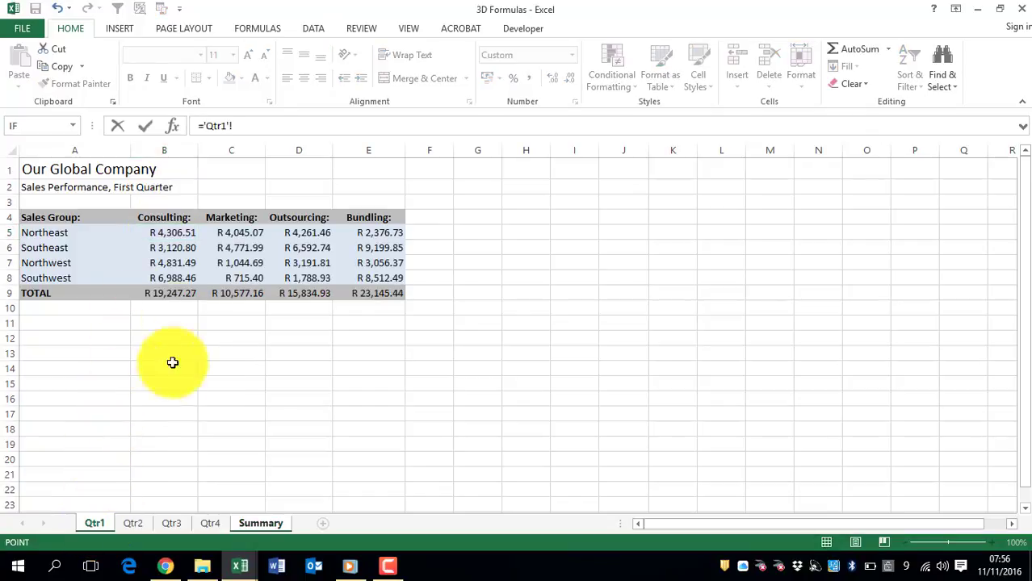
left_click(153, 238)
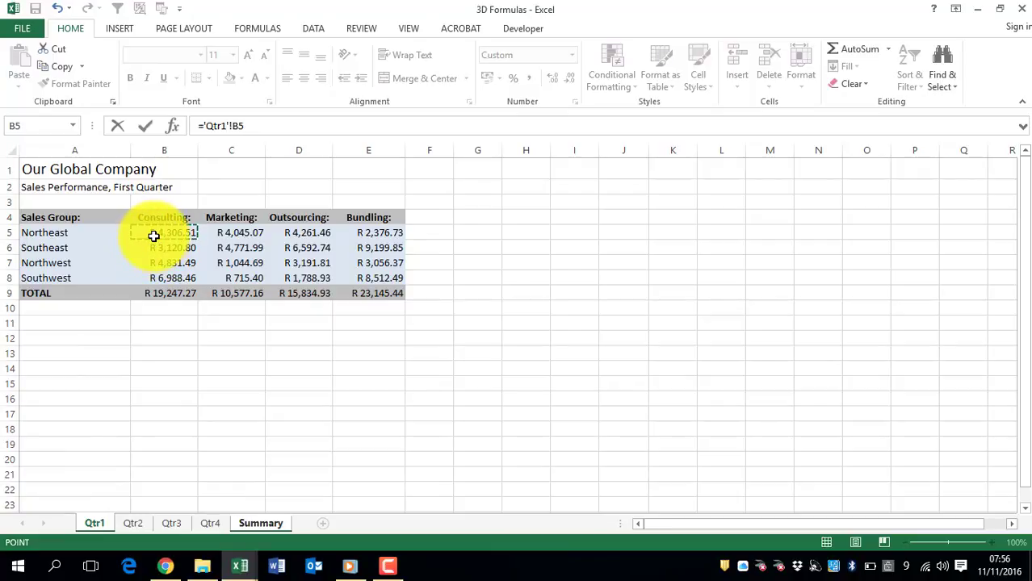
type("+")
left_click(132, 522)
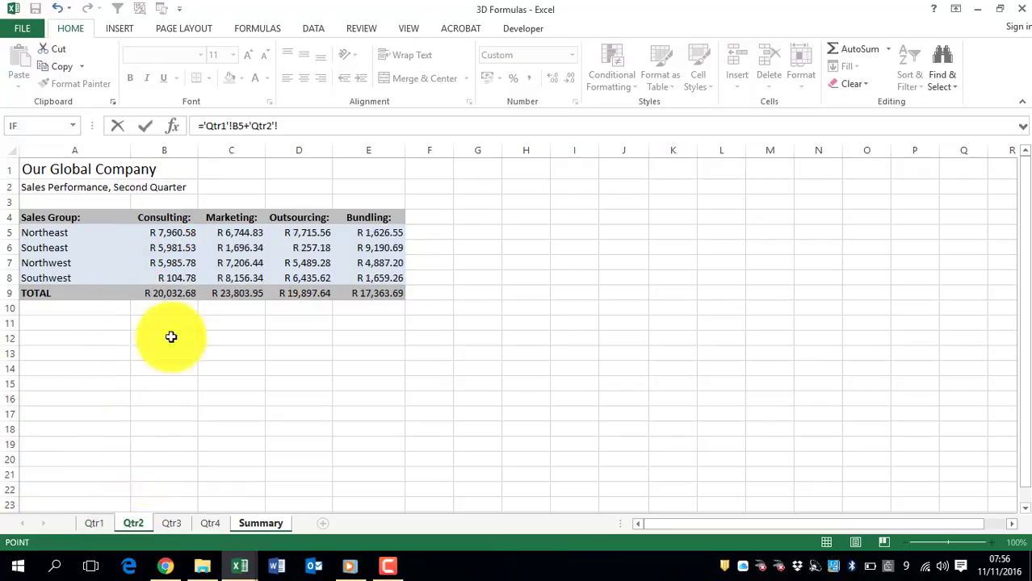
left_click(158, 234)
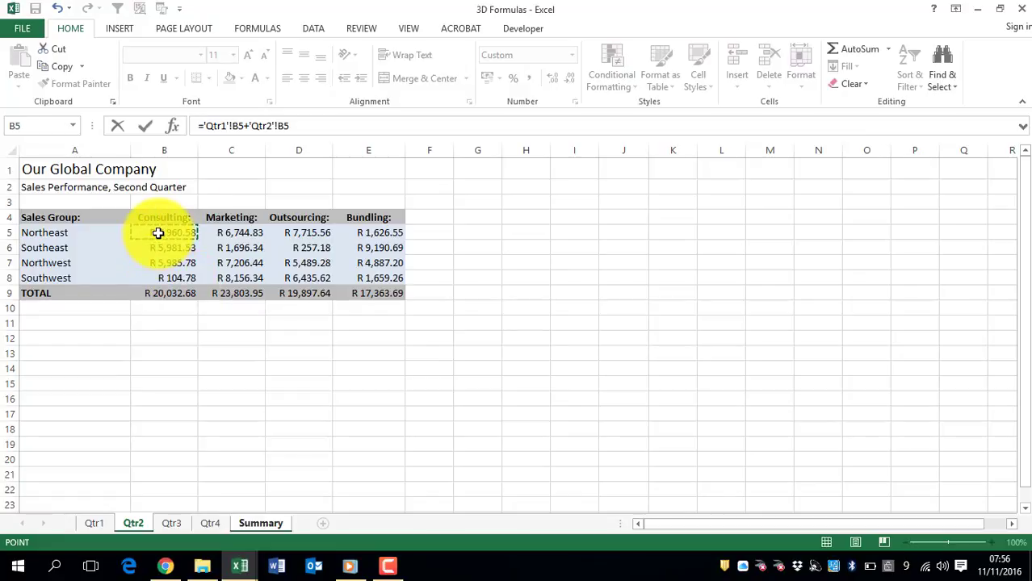
type("+")
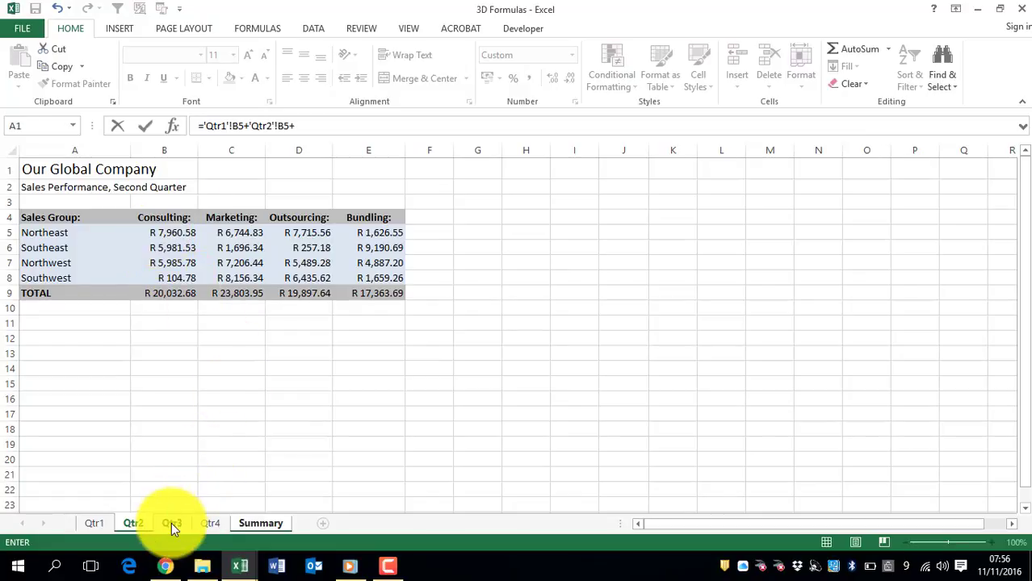
left_click(171, 523)
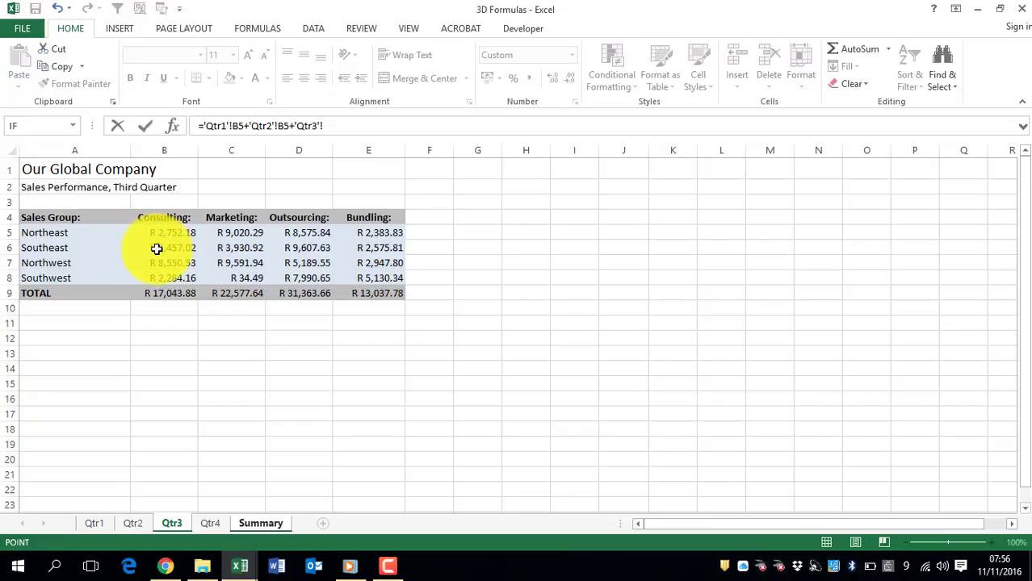
type("+")
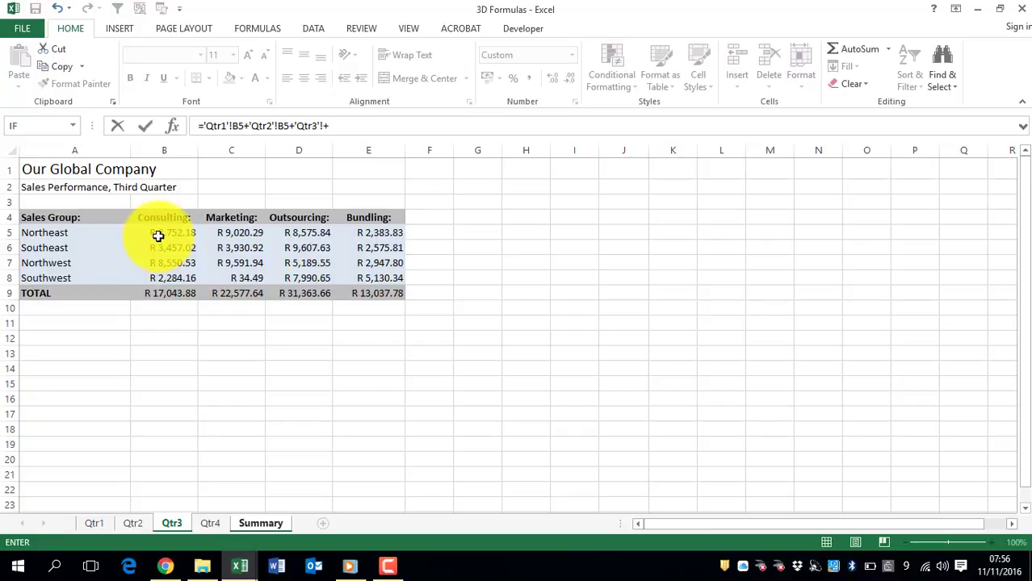
left_click(159, 235)
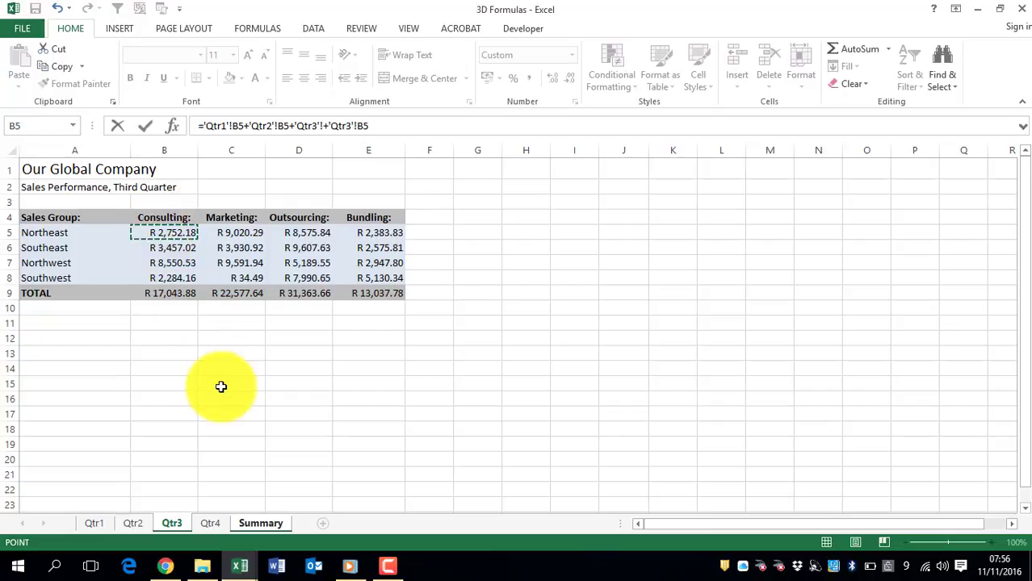
left_click(210, 523)
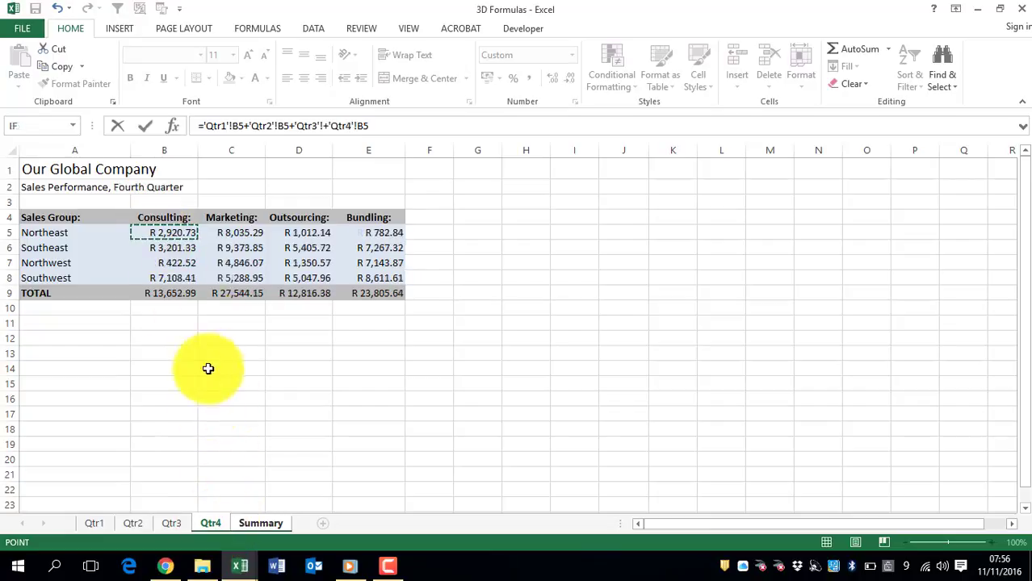
left_click(168, 237)
type("+")
left_click(168, 237)
- Retry committing the formula after deleting the duplicate Qtr4 reference Excel flagged
key("Return")
key("Return")
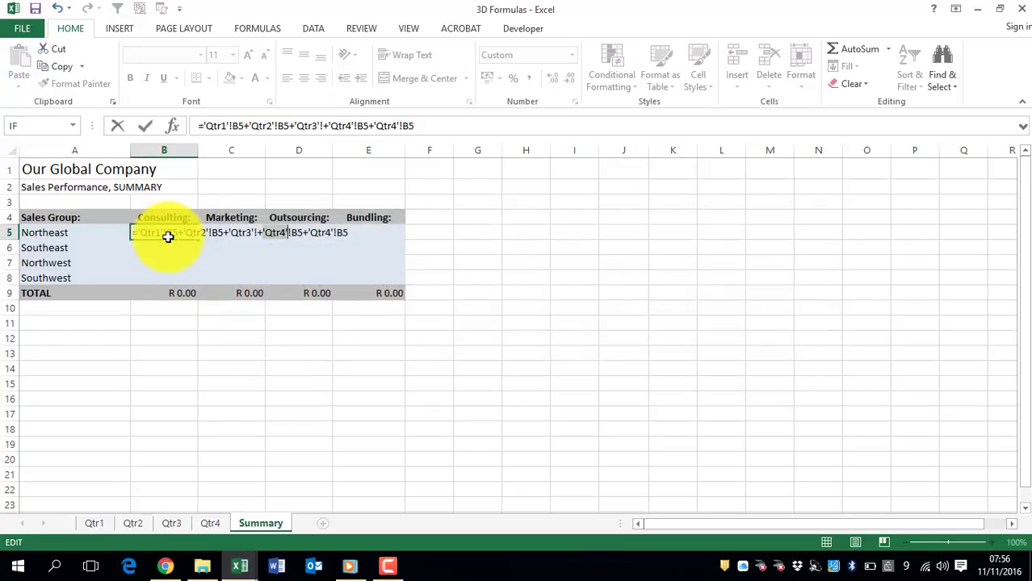
key("Delete")
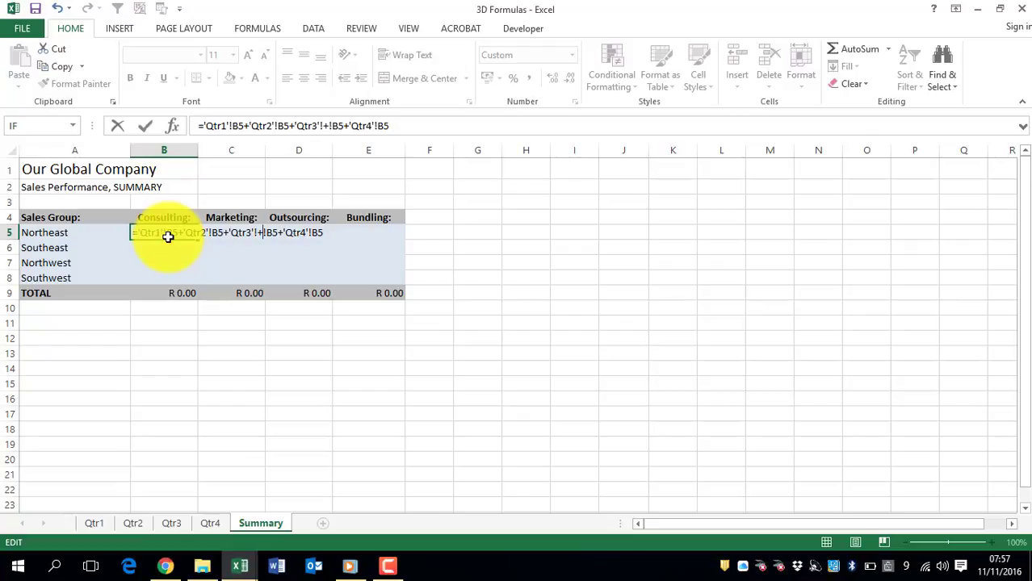
key("Return")
key("Return")
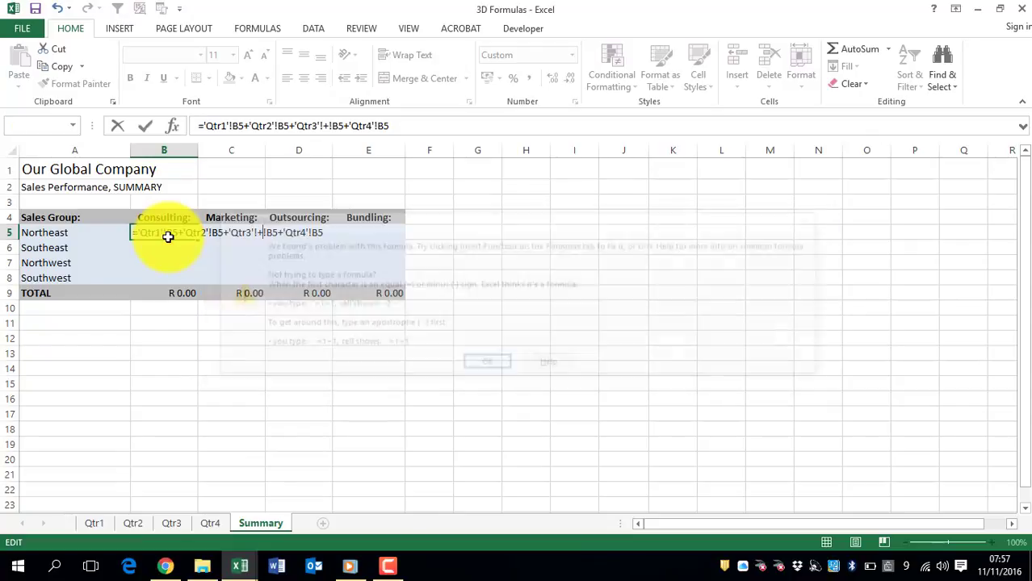
- Discard the faulty formula so Summary cell B5 is empty again
key("Escape")
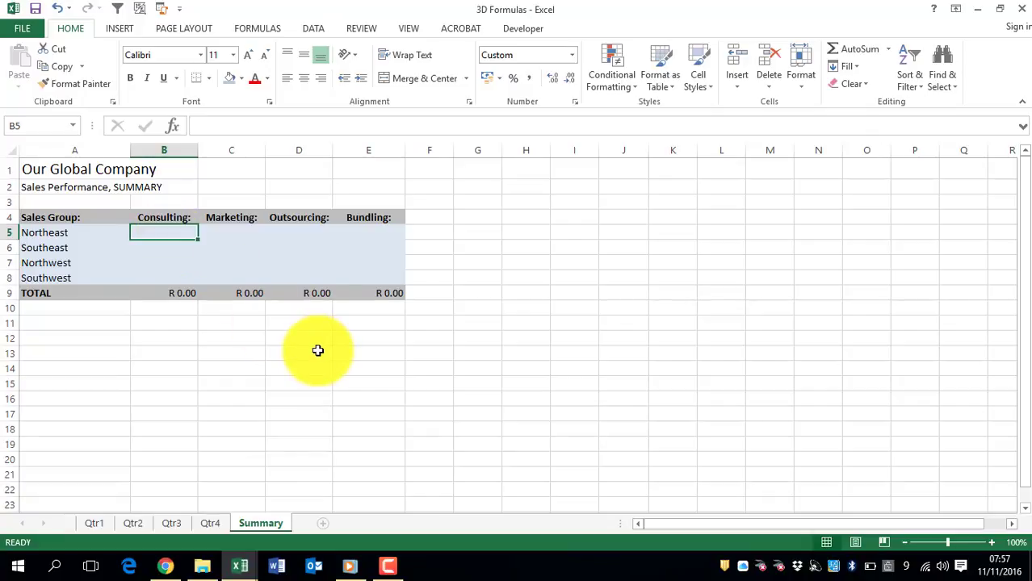
type("=")
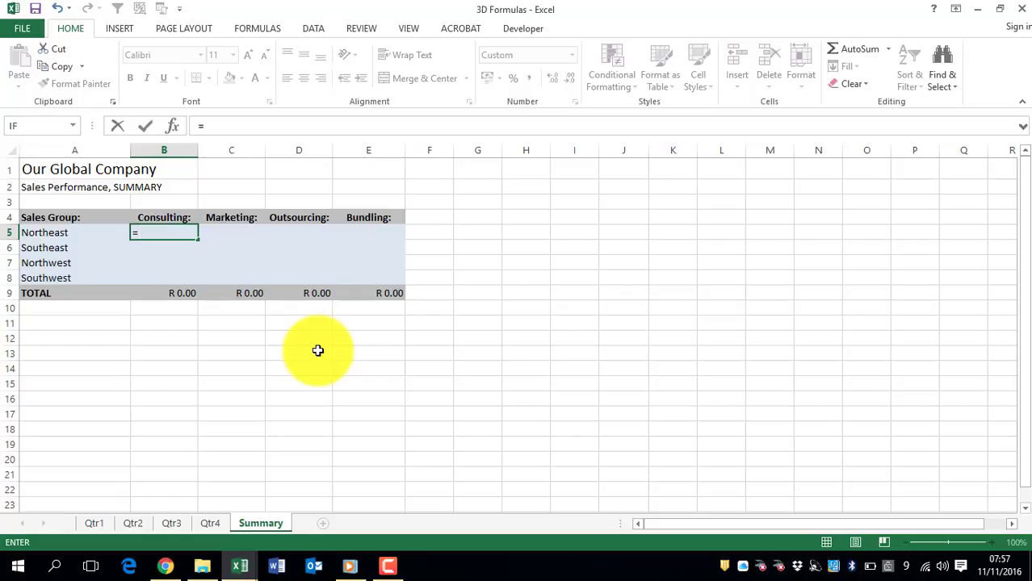
type("SUM")
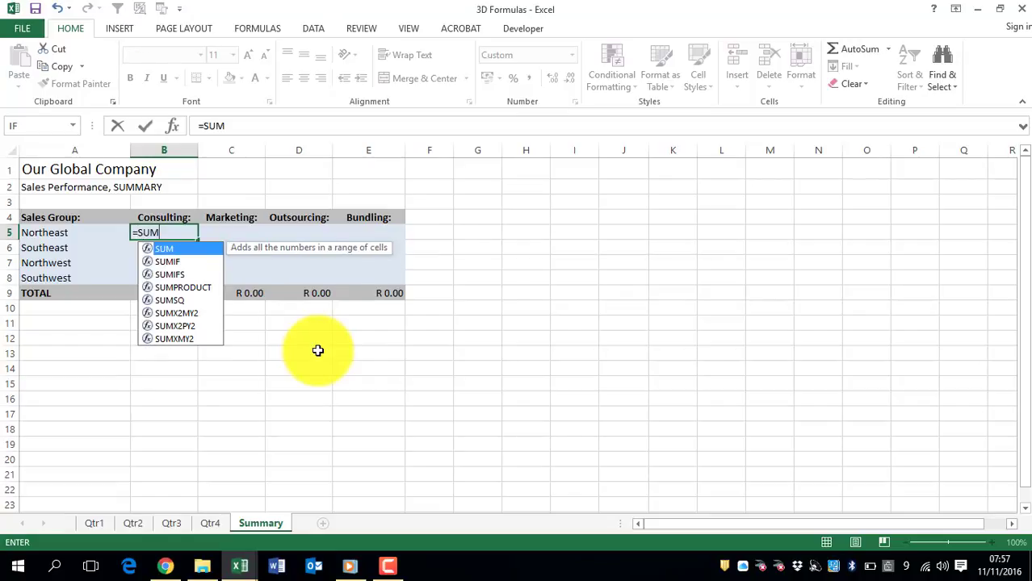
type("(")
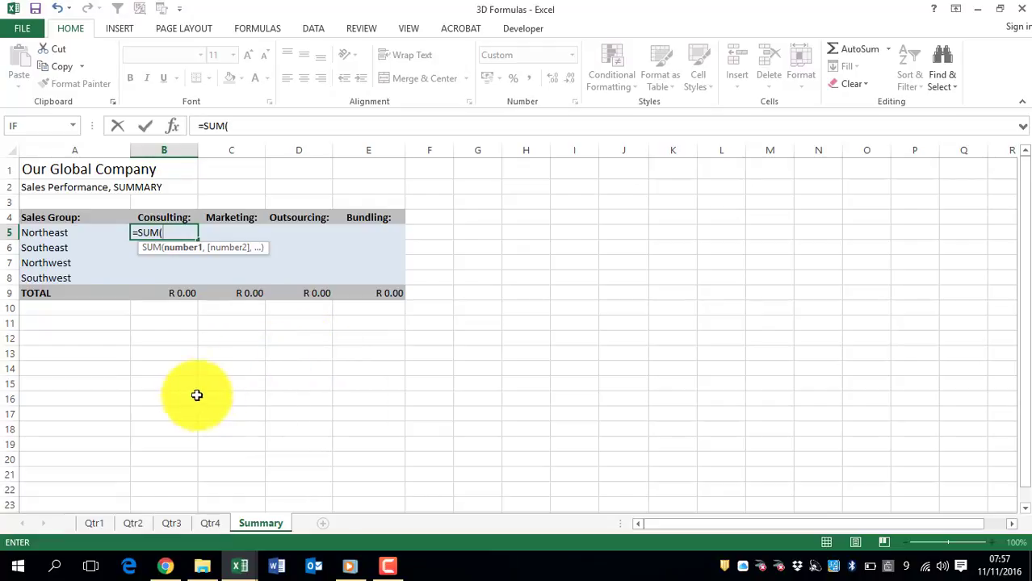
- Point the B5 SUM at cell B5 across sheets Qtr1 through Qtr4
left_click(93, 524)
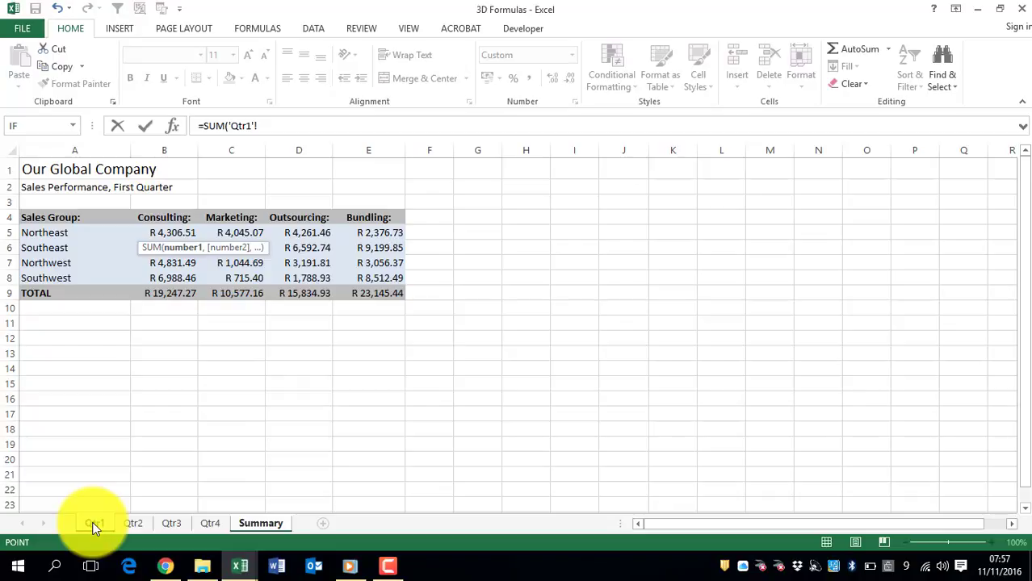
left_click(212, 522, "shift")
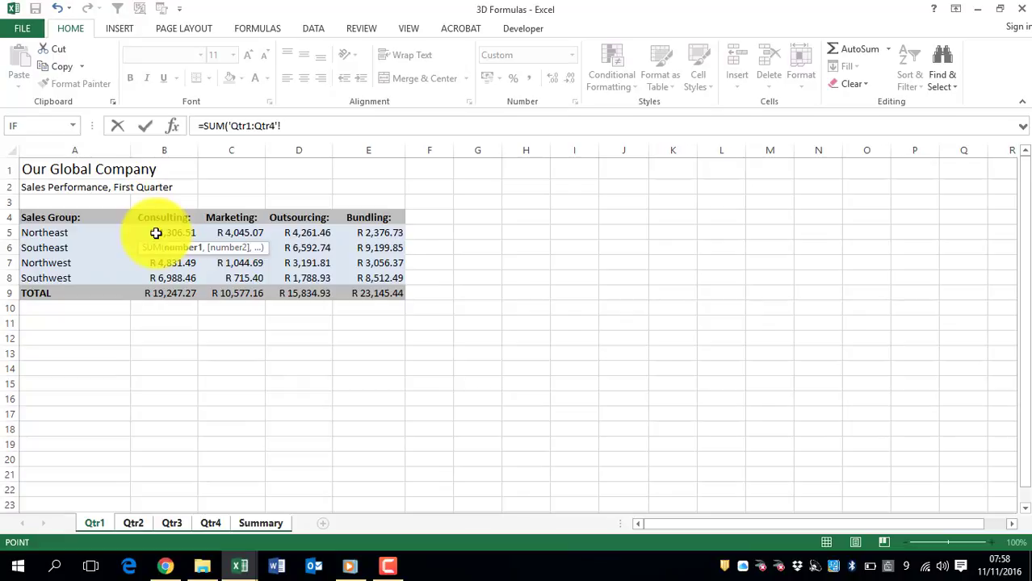
left_click(156, 233)
- Commit =SUM('Qtr1:Qtr4'!B5) and fill it down to row 8 and across to column E
key("Return")
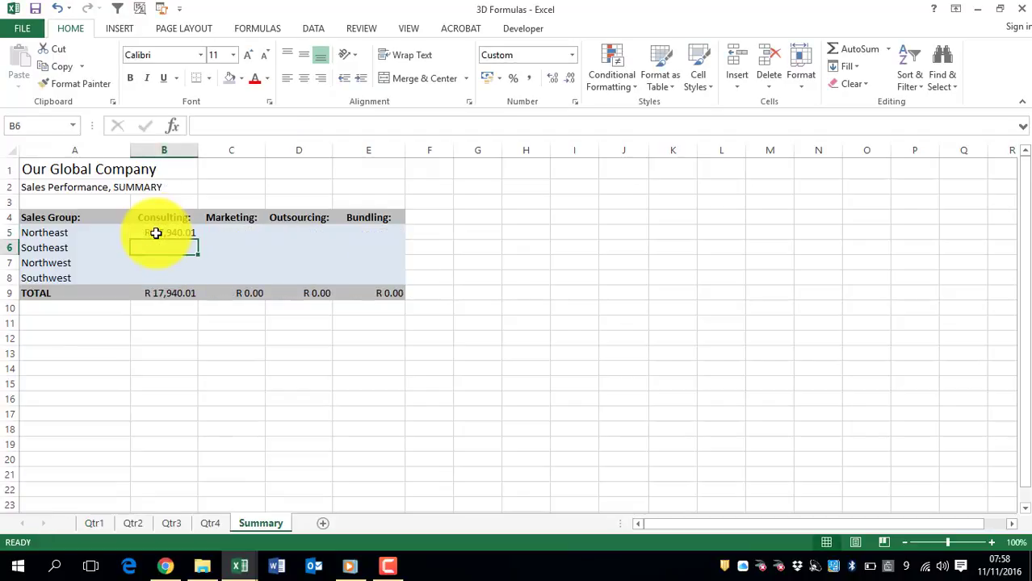
left_click(155, 233)
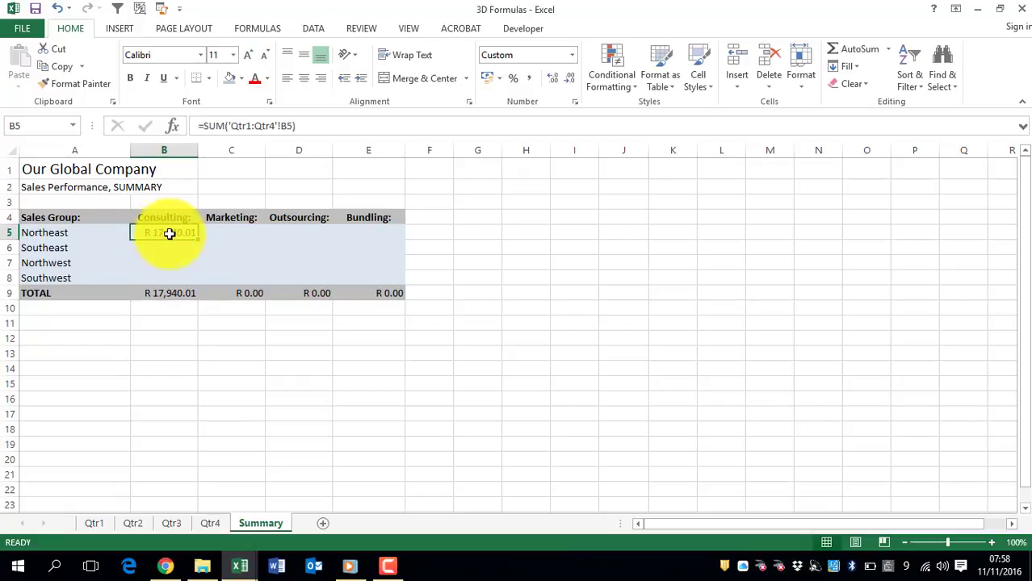
left_click_drag(197, 238, 194, 283)
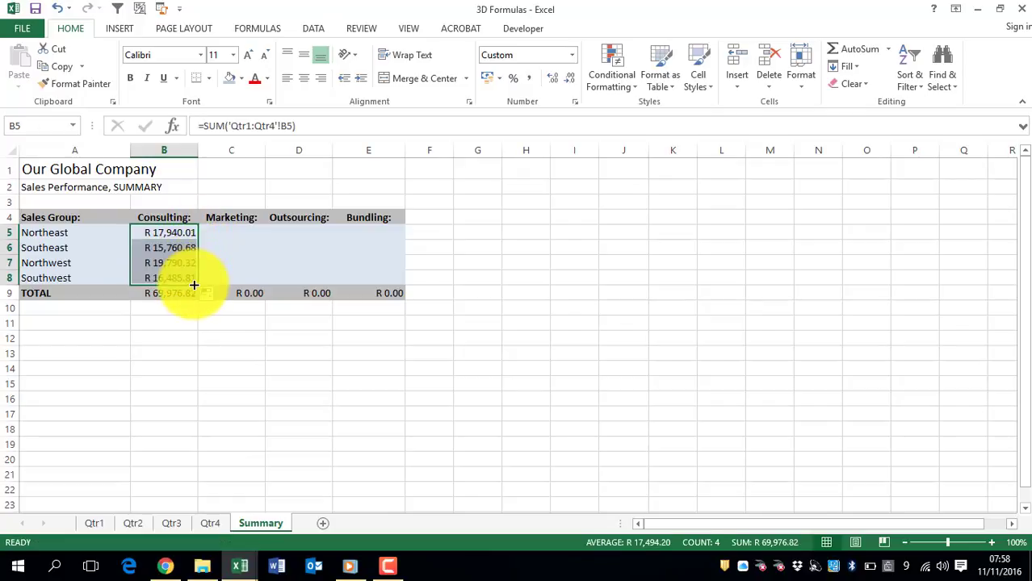
left_click_drag(196, 285, 396, 277)
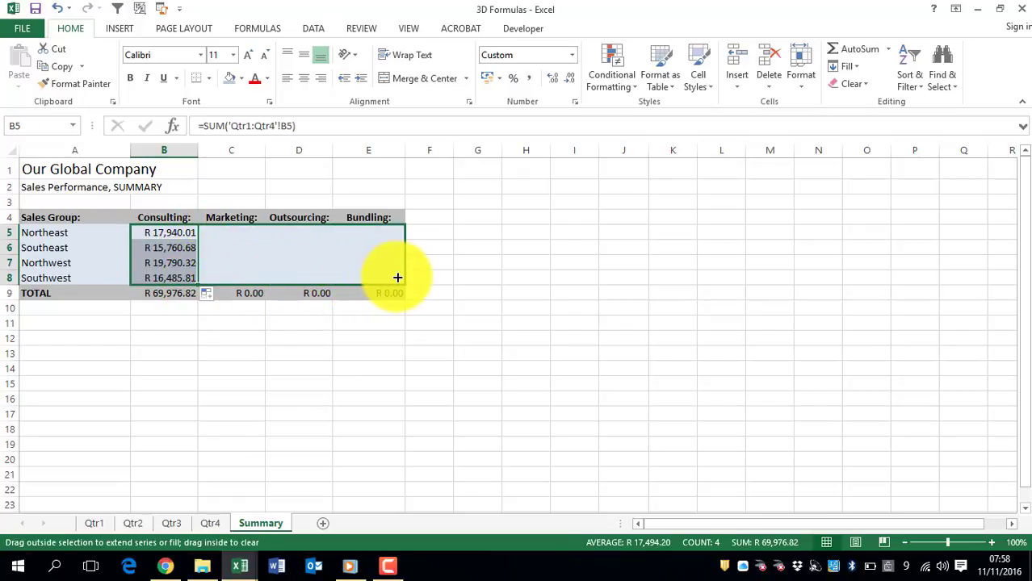
left_click(152, 234)
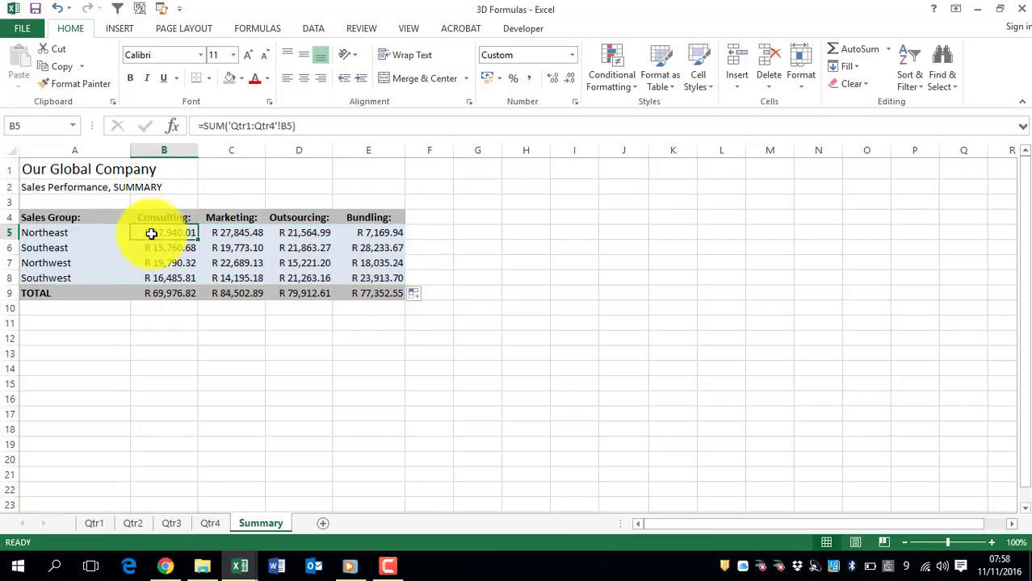